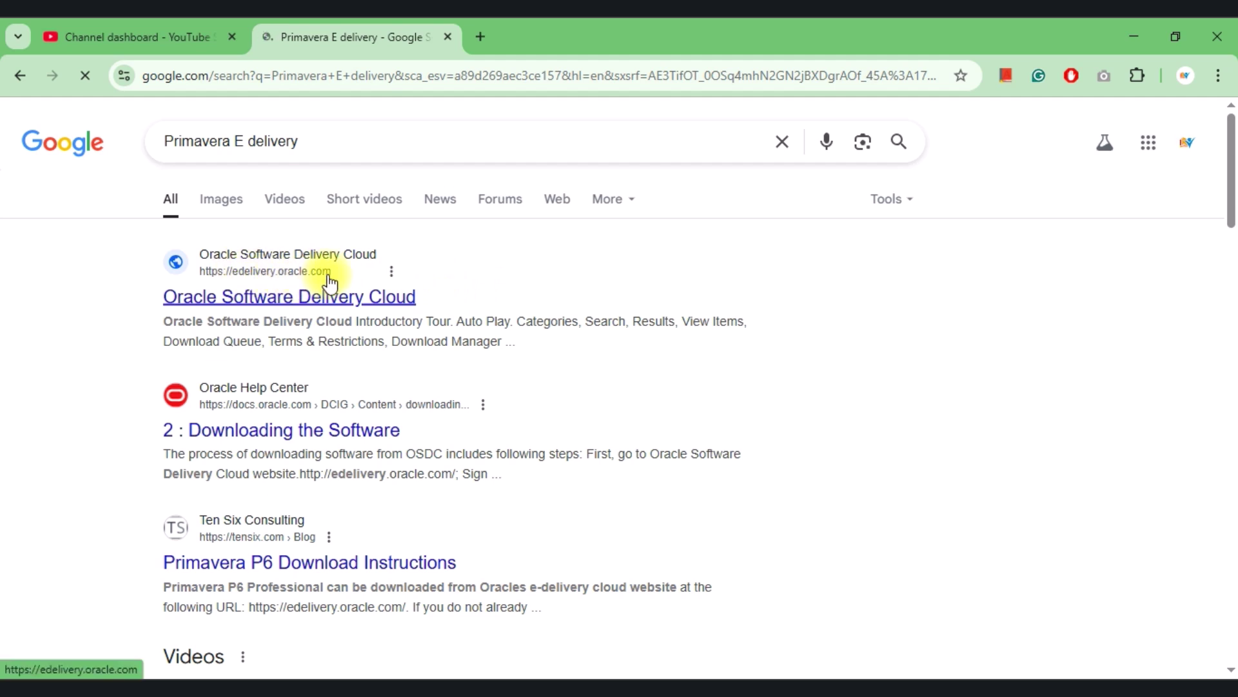
# Open the 'Oracle Software Delivery Cloud' result from the Primavera E delivery search.
pyautogui.rightClick(290, 298)
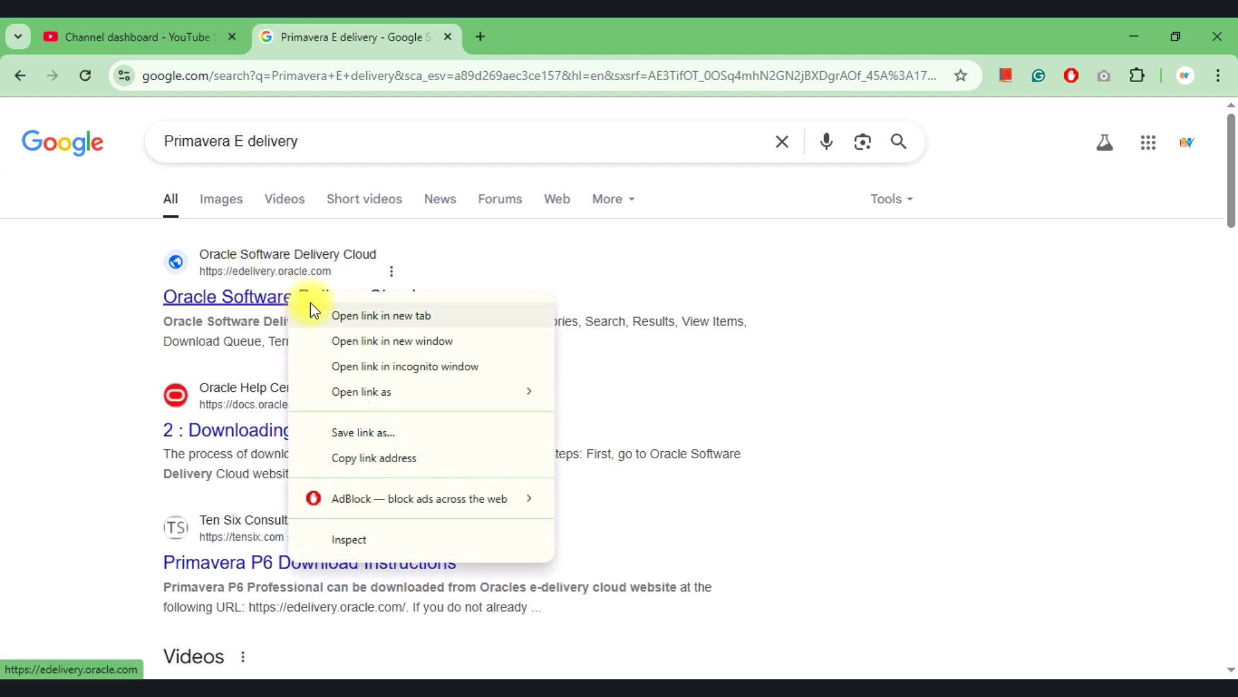
pyautogui.click(266, 303)
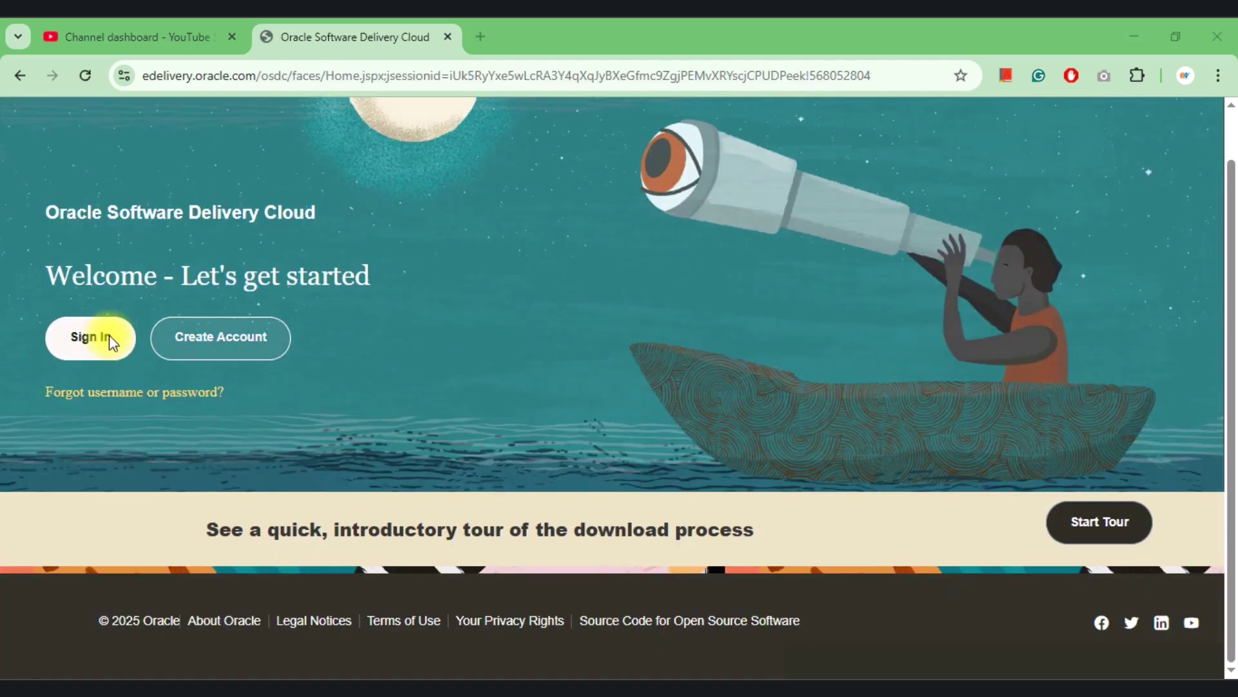
# Start a new Oracle account and enter the account e-mail address, declining the browser's suggested password.
pyautogui.click(220, 342)
pyautogui.scroll(-8, 507, 403)
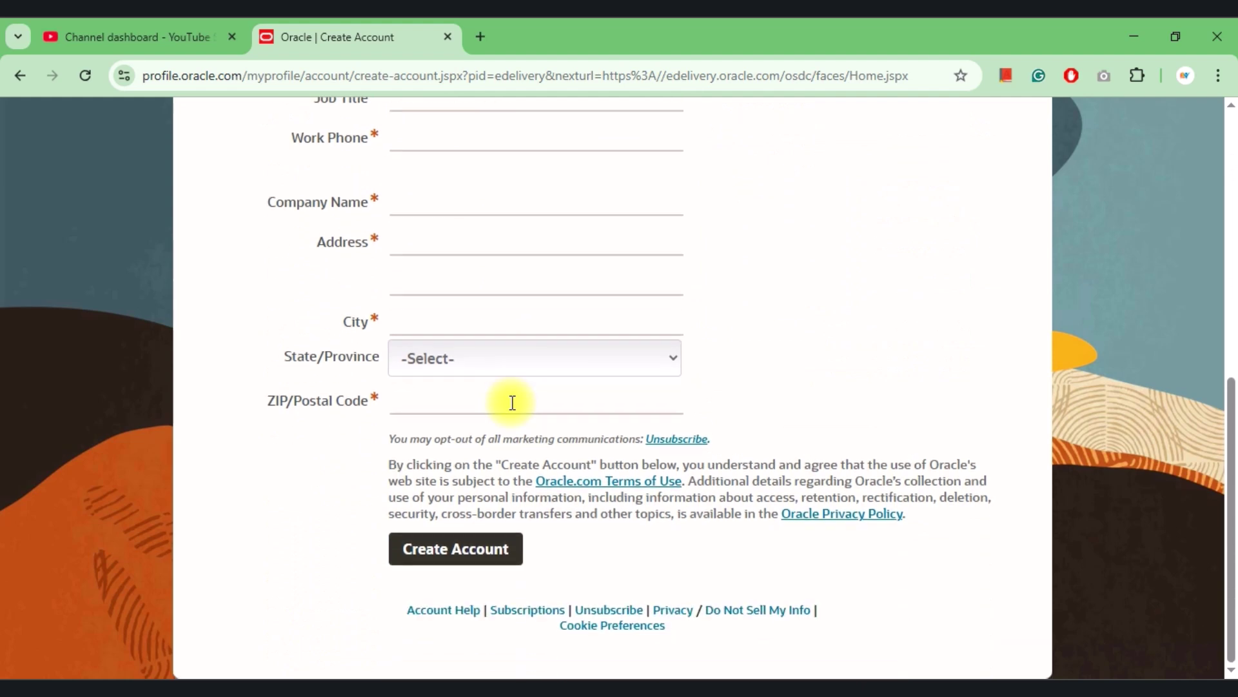
pyautogui.scroll(8, 513, 402)
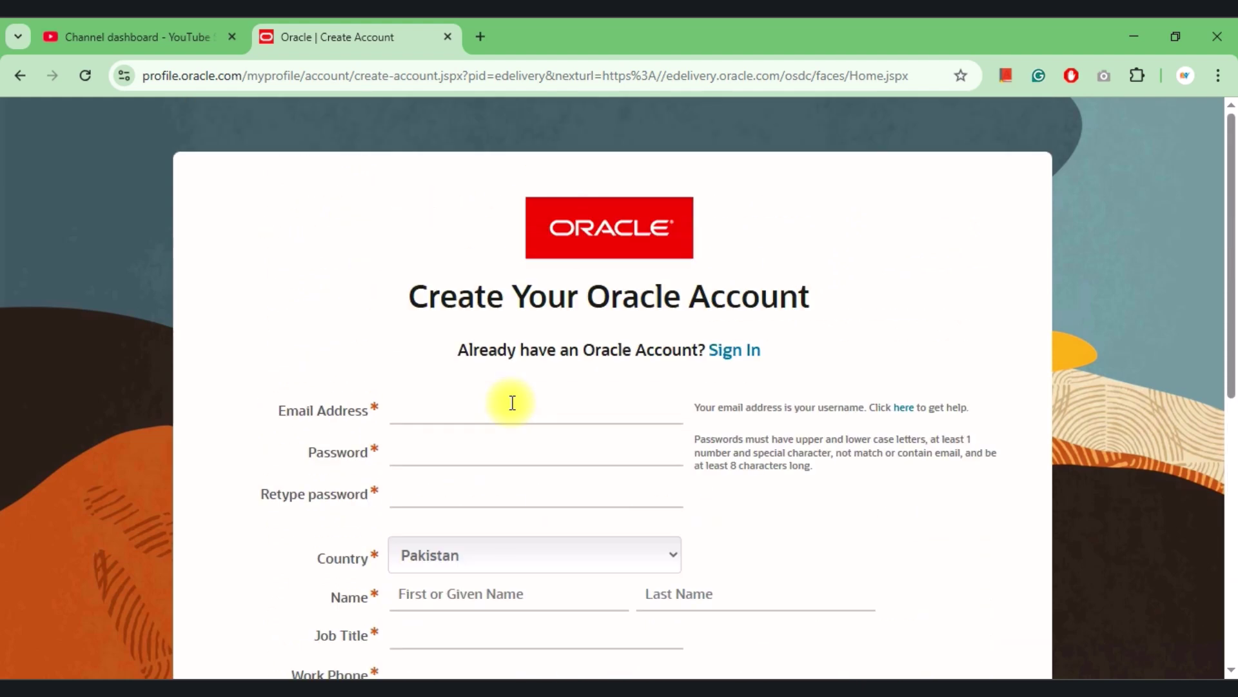
pyautogui.click(465, 389)
pyautogui.click(446, 429)
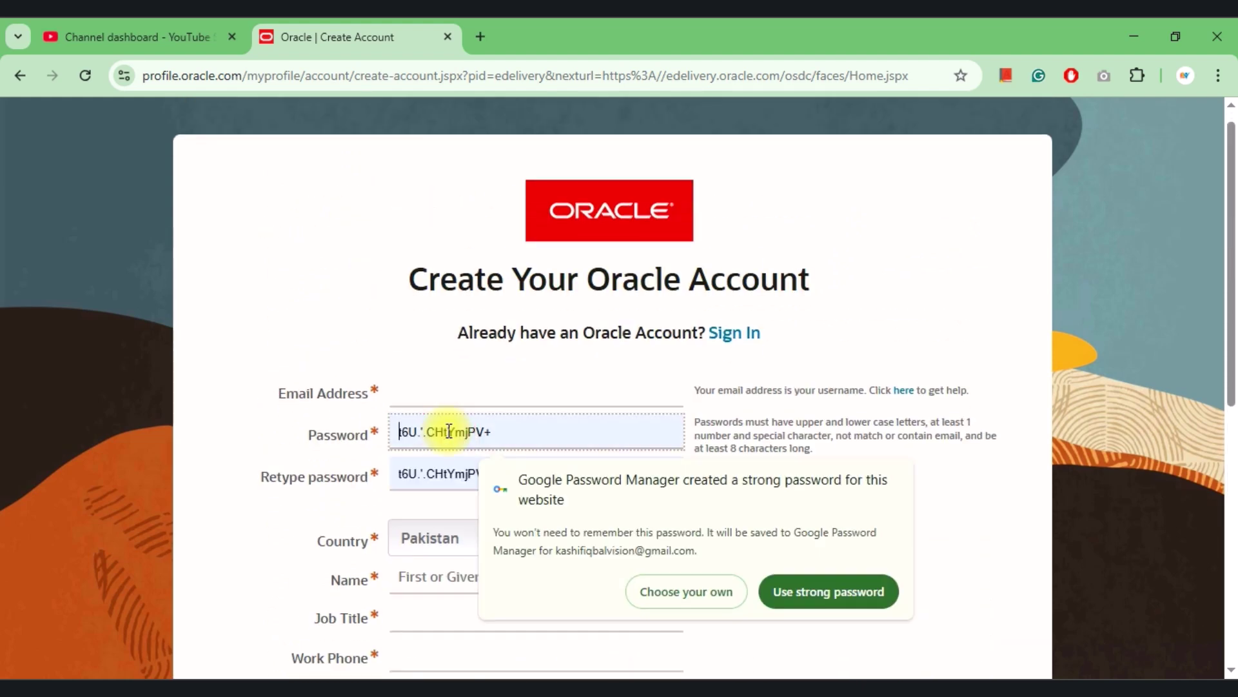
pyautogui.click(675, 590)
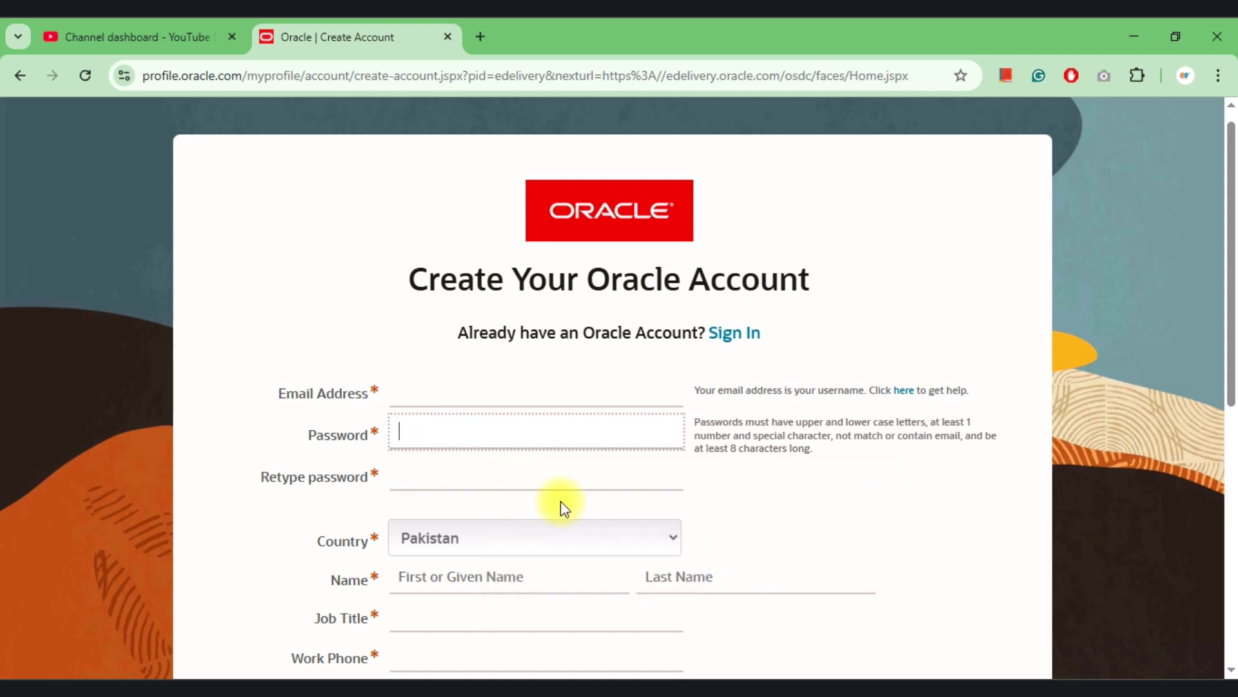
pyautogui.click(456, 390)
pyautogui.scroll(1, 453, 406)
# Enter and retype the account password, then autofill the name and contact details.
pyautogui.press('Tab')
pyautogui.write('••••••••••')
pyautogui.press('Tab')
pyautogui.write('••••••••••')
pyautogui.scroll(-3, 277, 500)
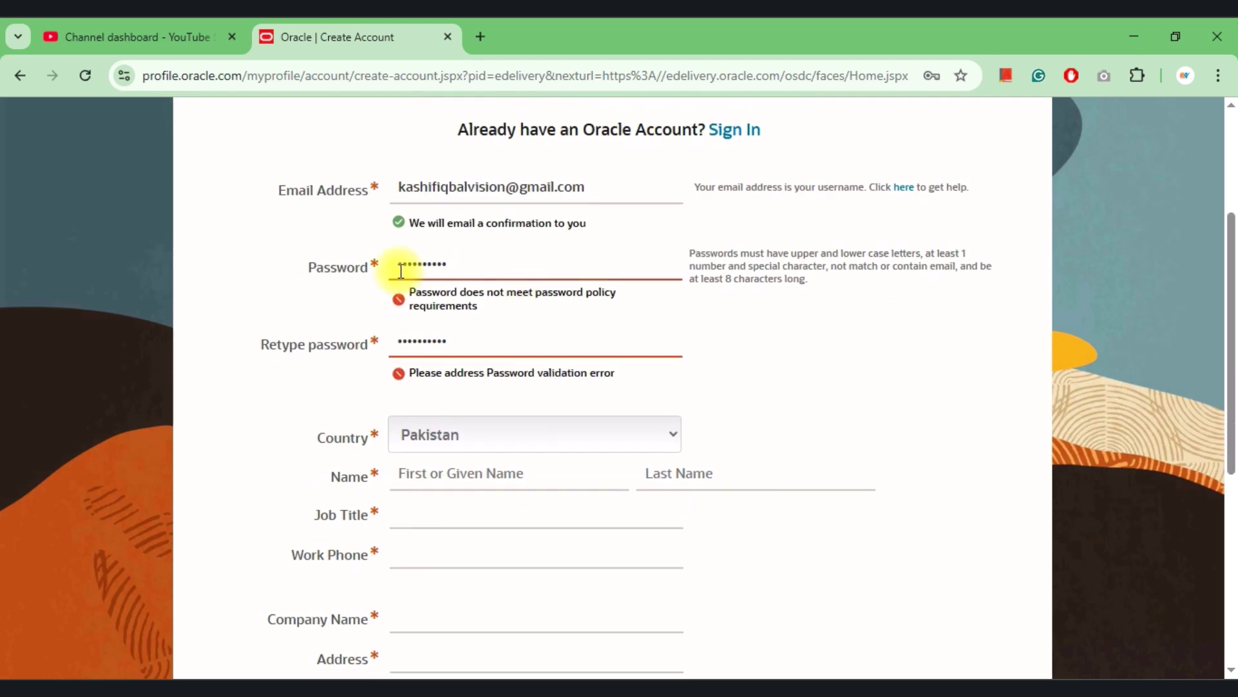
pyautogui.click(443, 442)
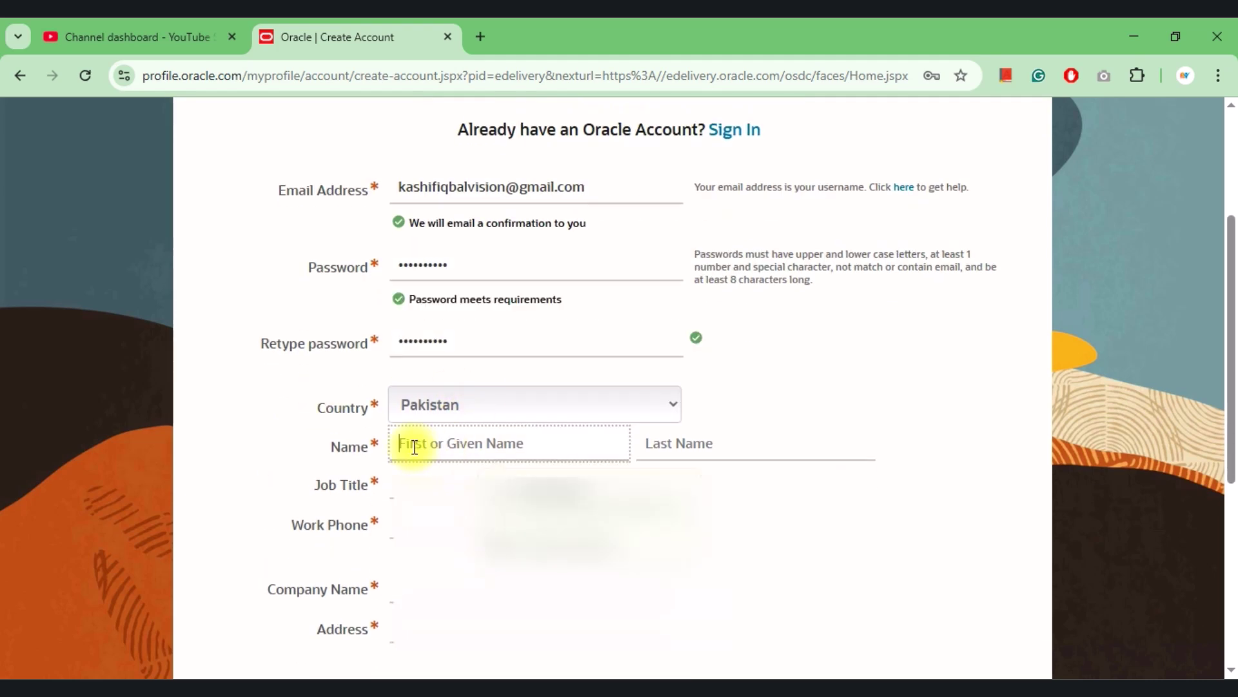
pyautogui.click(563, 490)
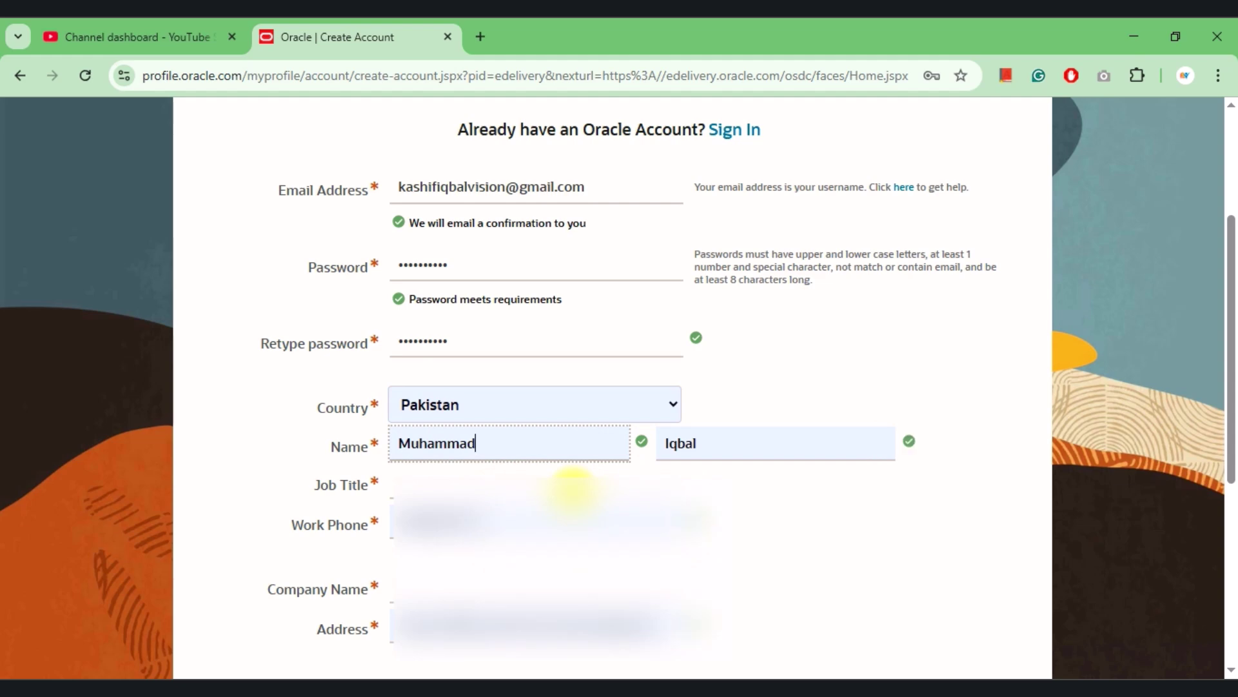
pyautogui.scroll(-6, 572, 489)
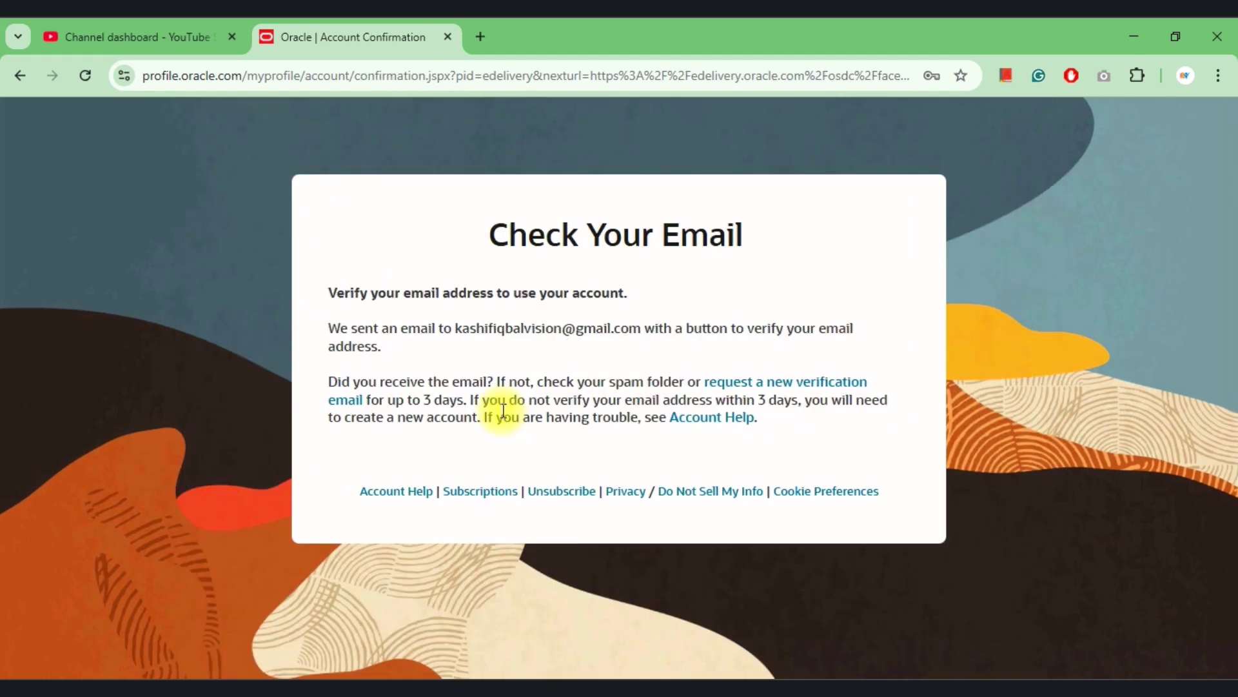
# Open Oracle's 'Verify Your Email Address' message and confirm the email address.
pyautogui.click(413, 469)
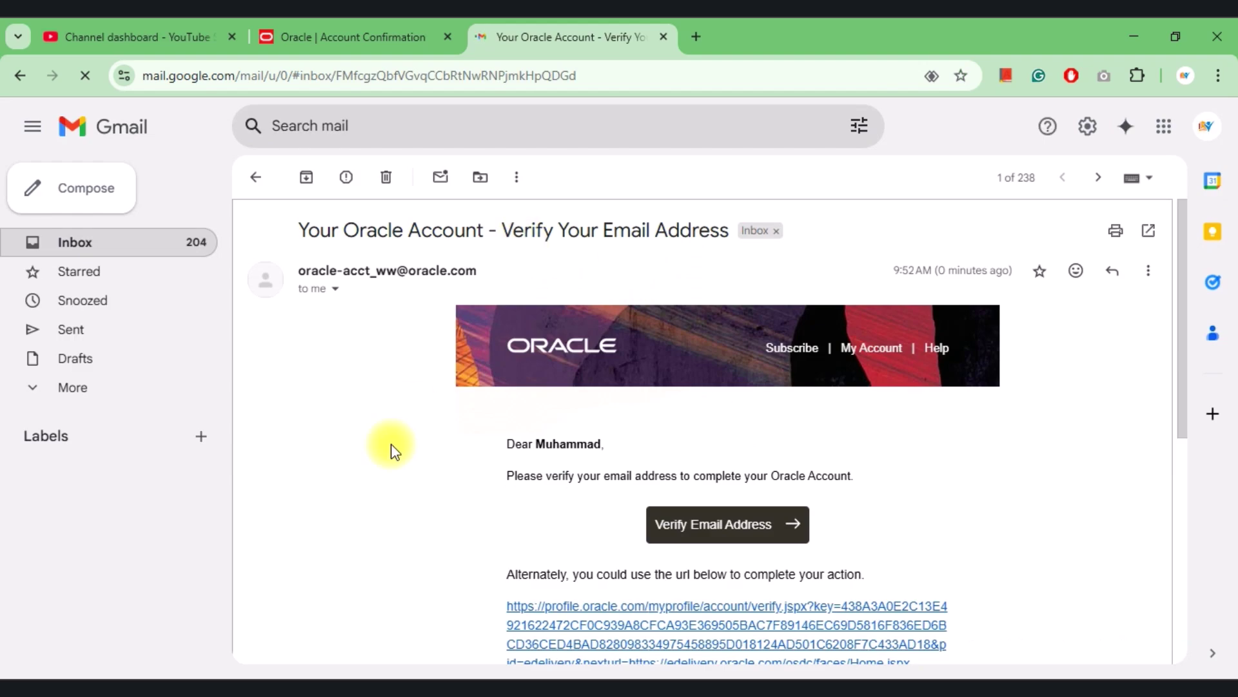
pyautogui.scroll(-3, 390, 447)
pyautogui.click(728, 434)
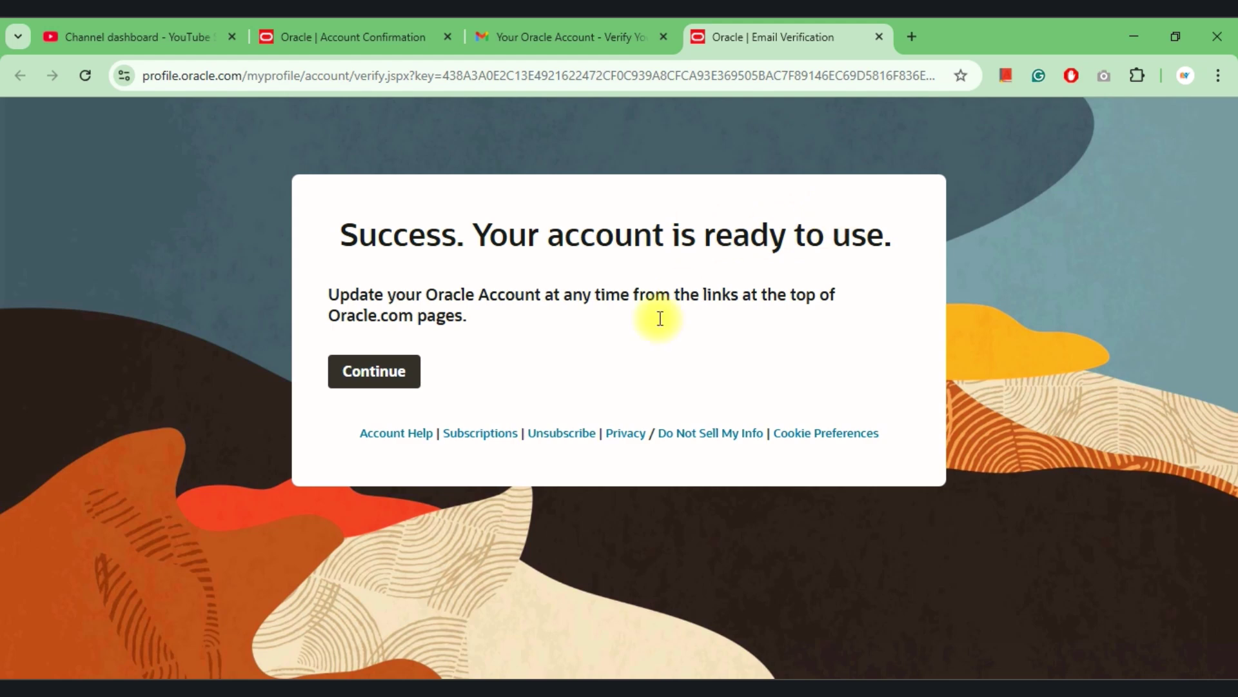
# Continue from the account-ready page and sign in using the saved username and password.
pyautogui.click(395, 377)
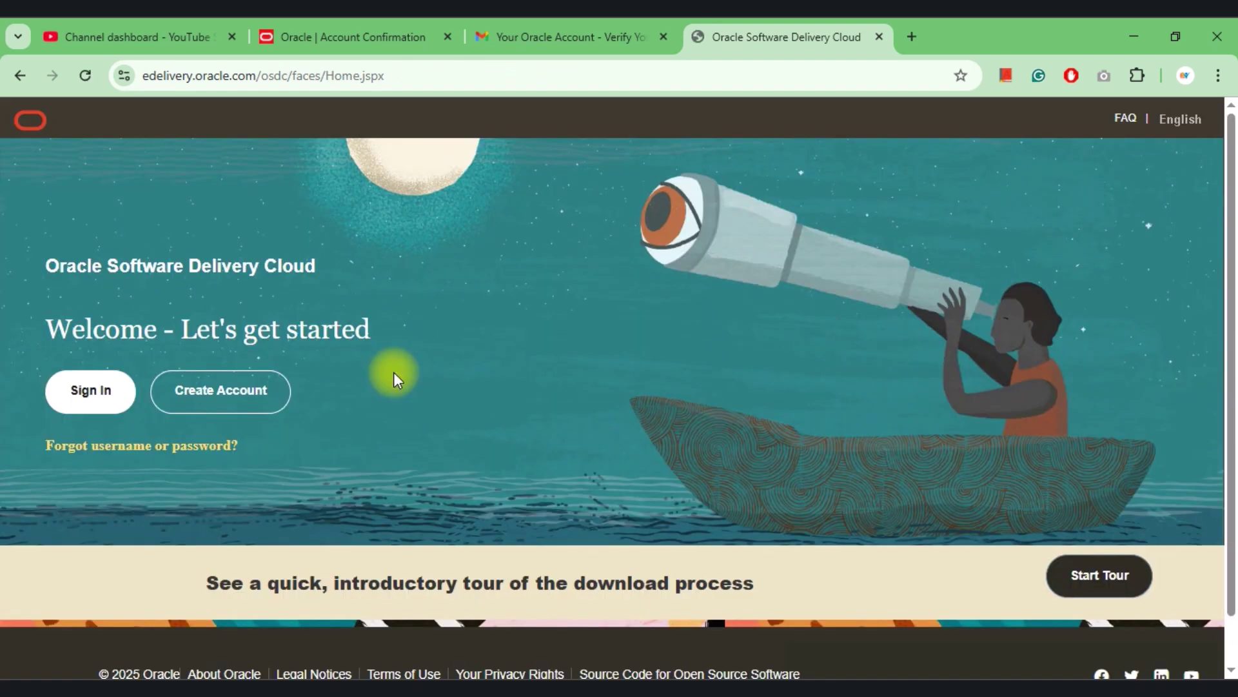
pyautogui.click(79, 387)
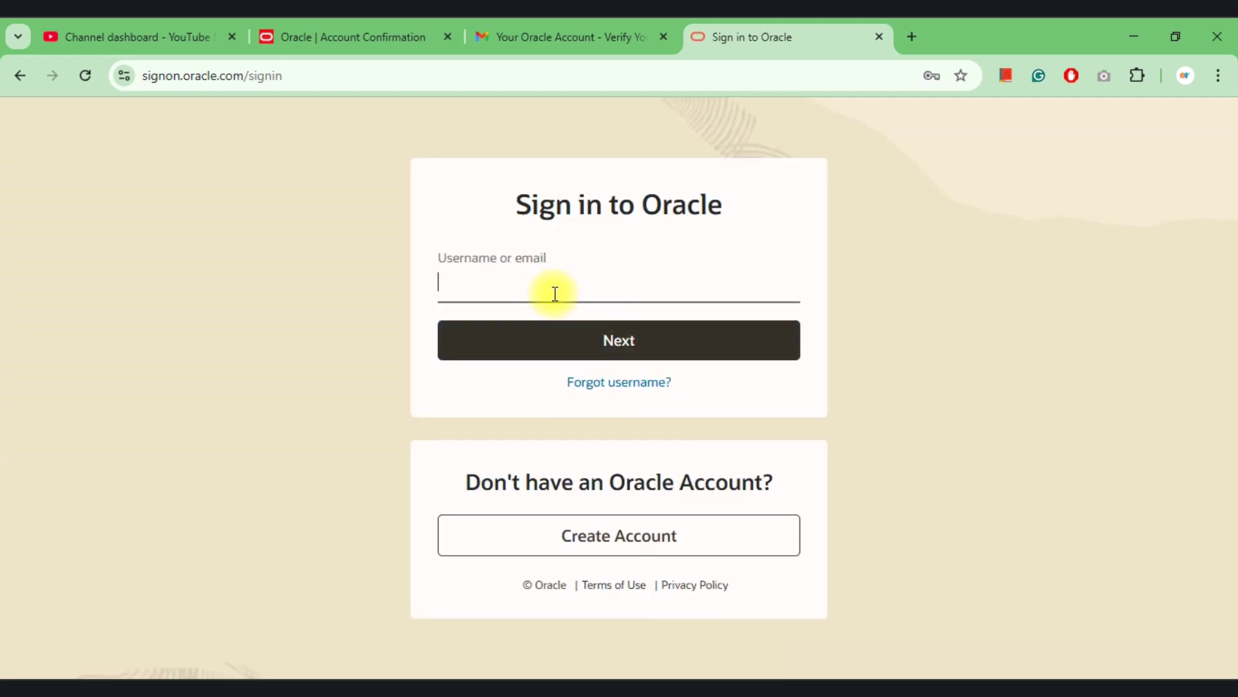
pyautogui.click(554, 293)
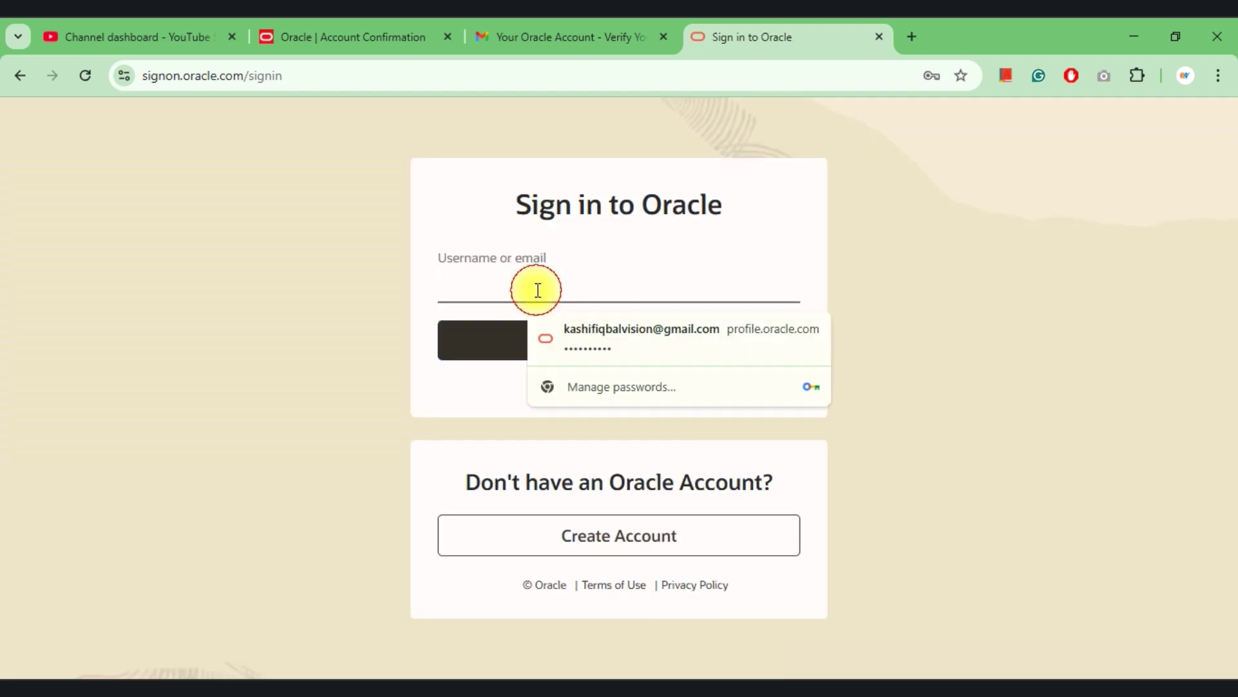
pyautogui.click(643, 341)
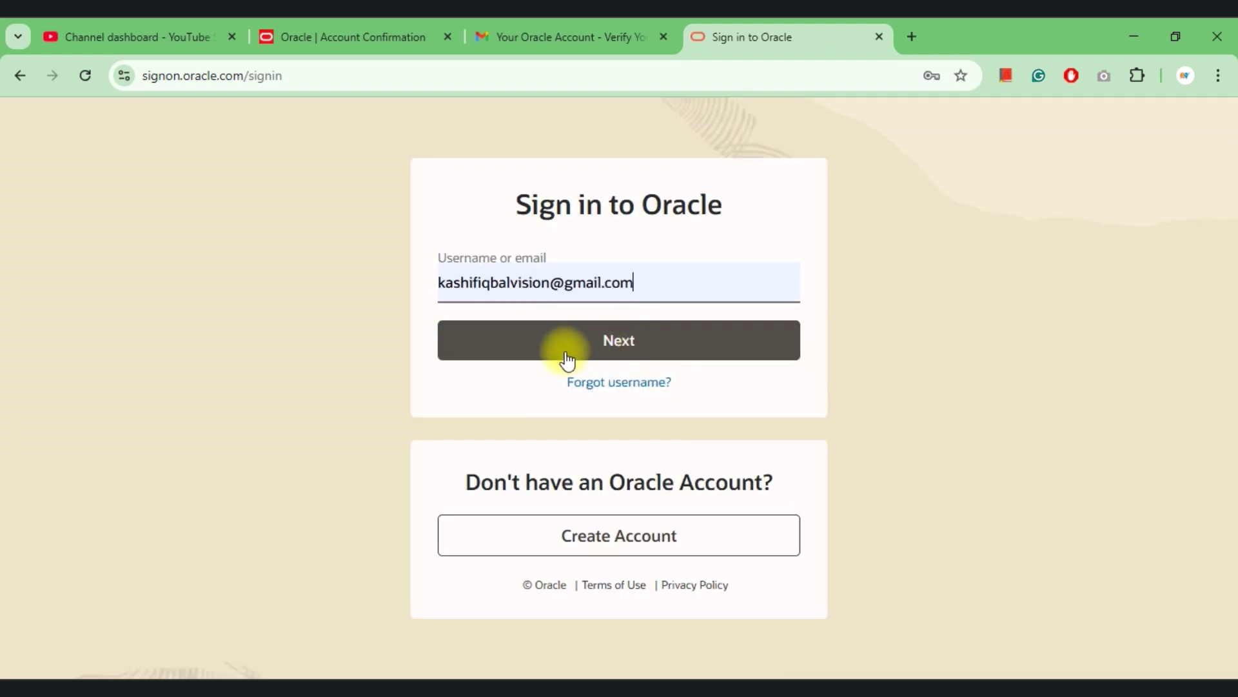
pyautogui.click(565, 351)
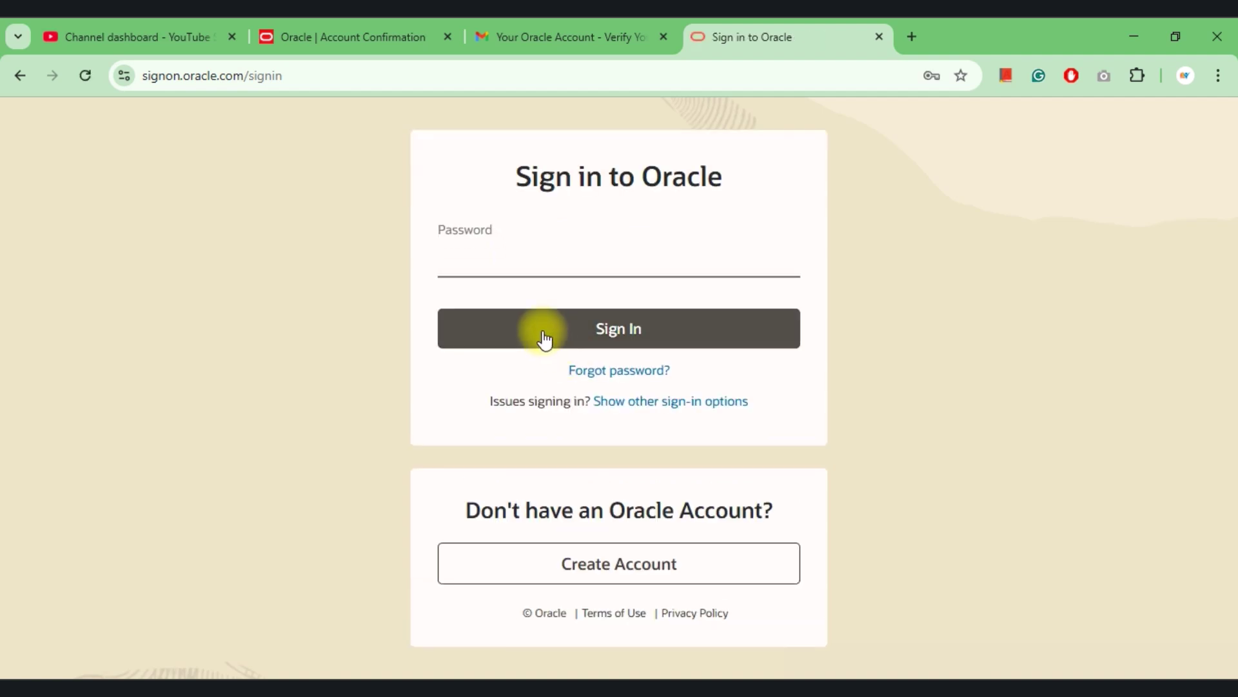
pyautogui.click(514, 269)
pyautogui.click(577, 317)
pyautogui.click(539, 331)
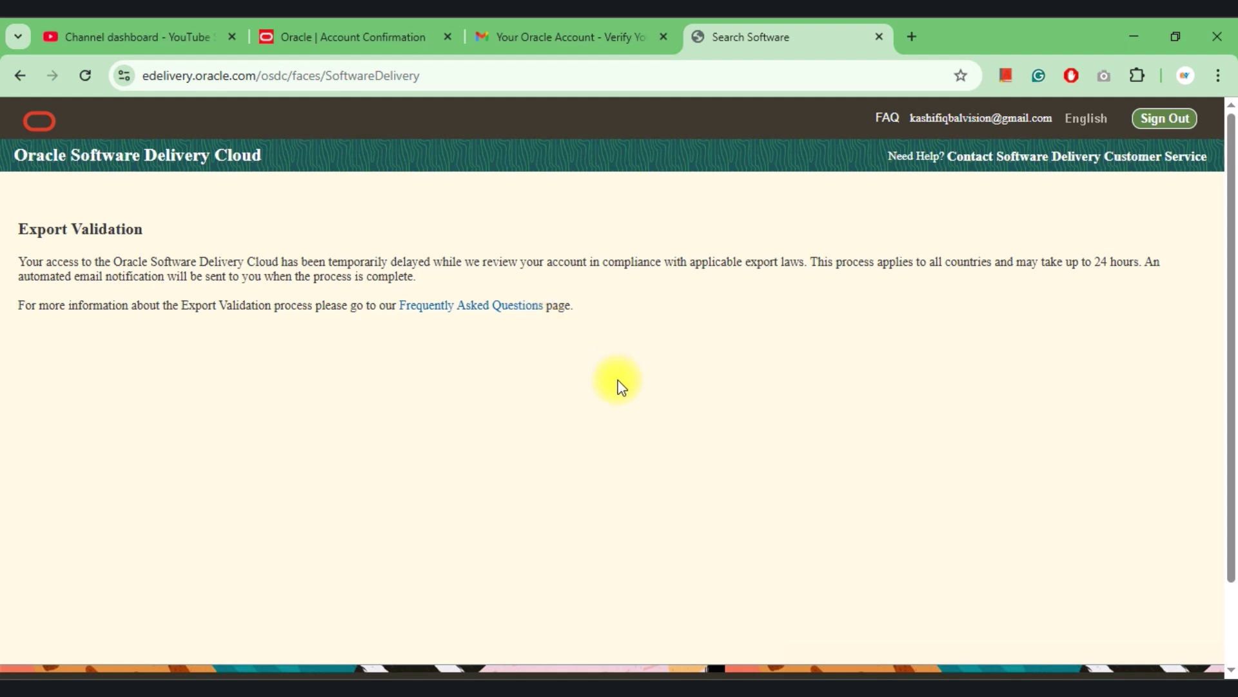
# Sign in to Oracle again with the saved password to reach Search Software.
pyautogui.scroll(-2, 618, 381)
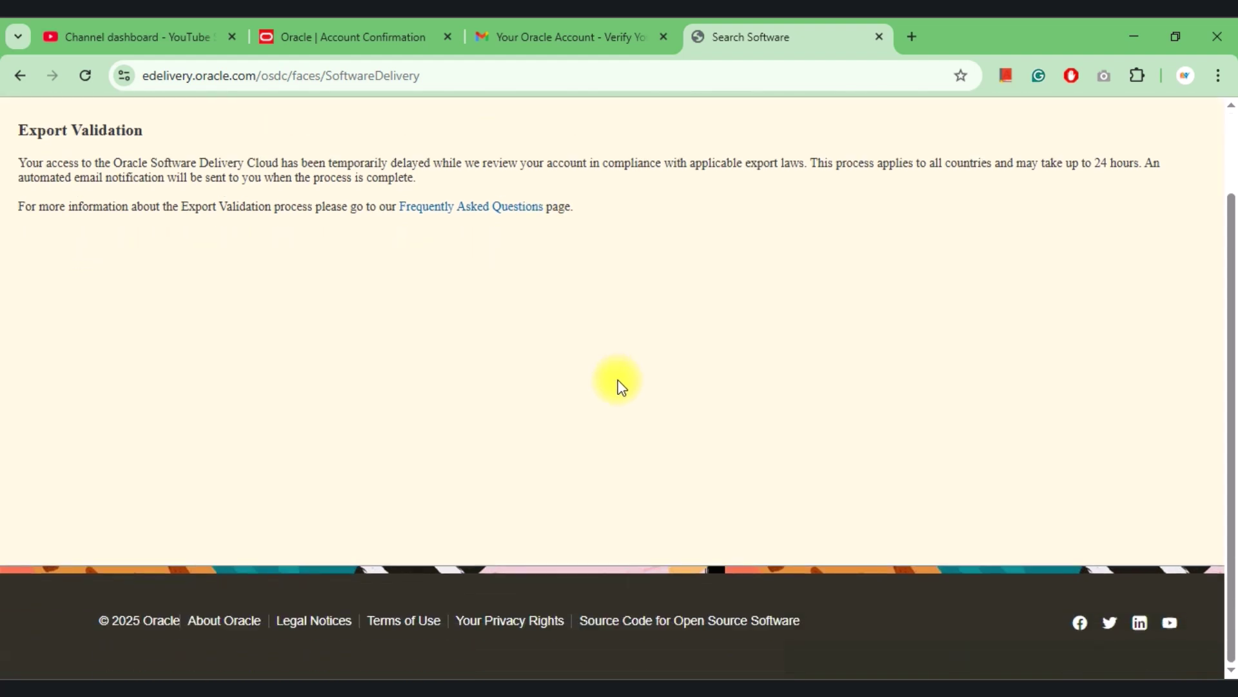
pyautogui.scroll(2, 618, 381)
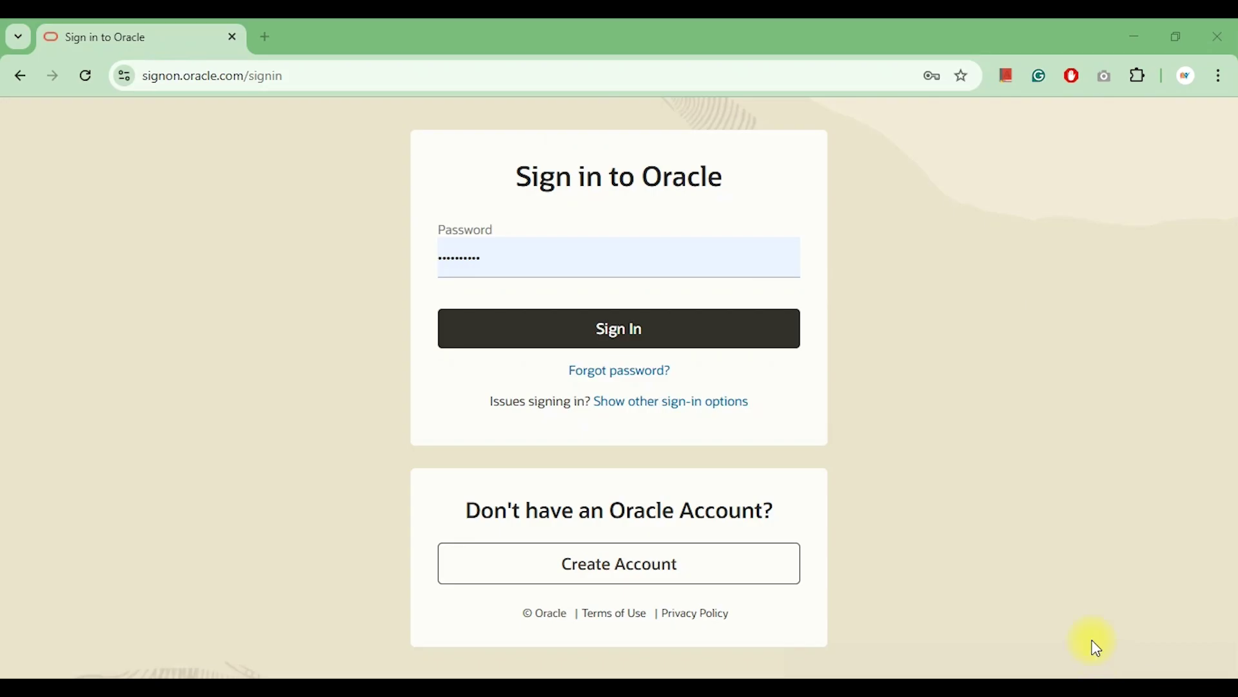
pyautogui.click(602, 349)
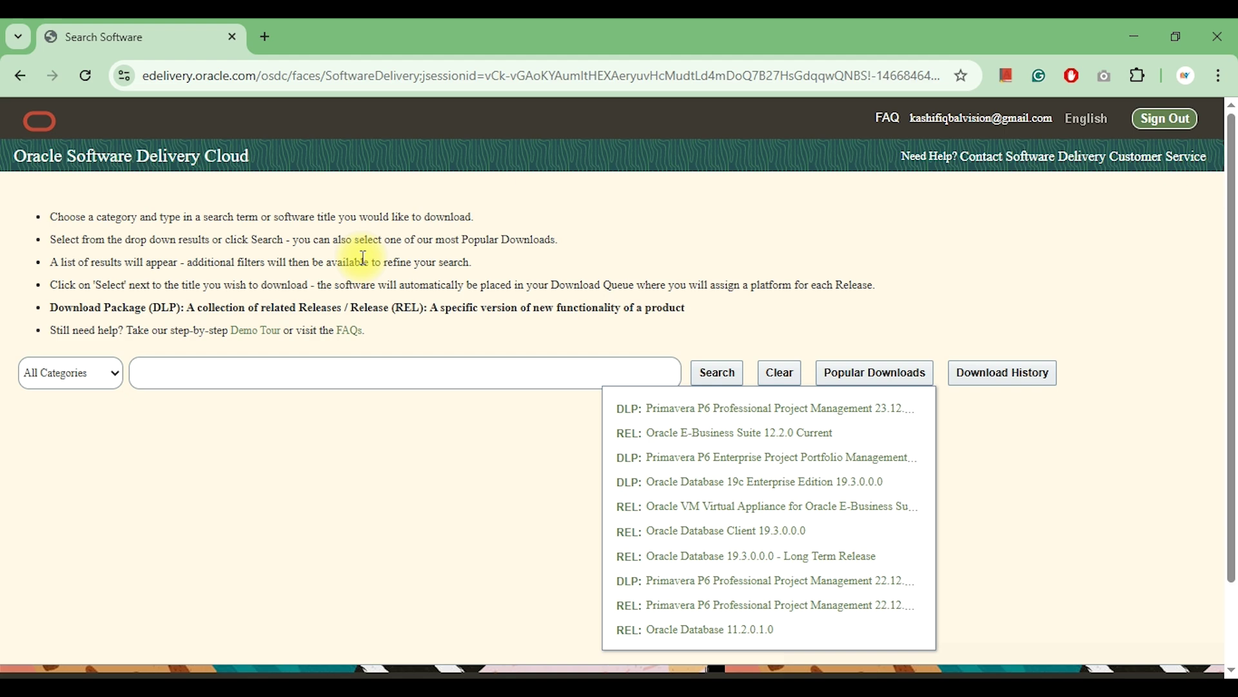
# Search Download Package items for 'primavera project', selecting Primavera P6 Professional Project Management.
pyautogui.click(538, 306)
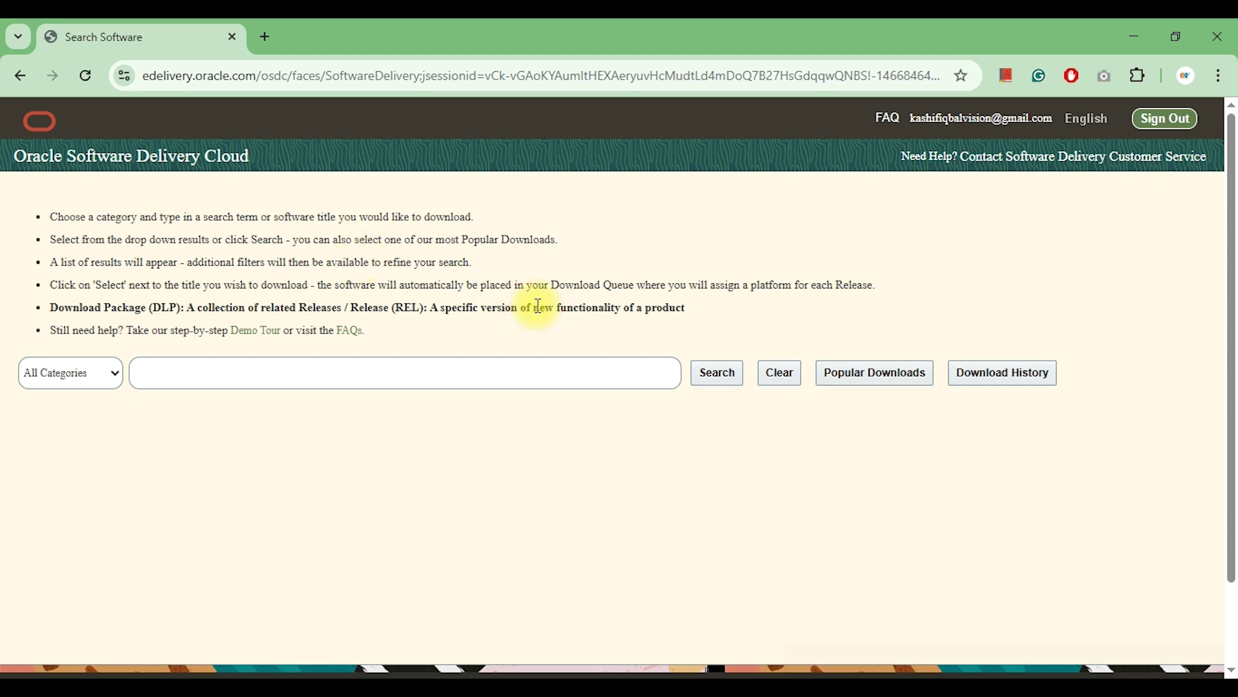
pyautogui.click(240, 378)
pyautogui.click(73, 376)
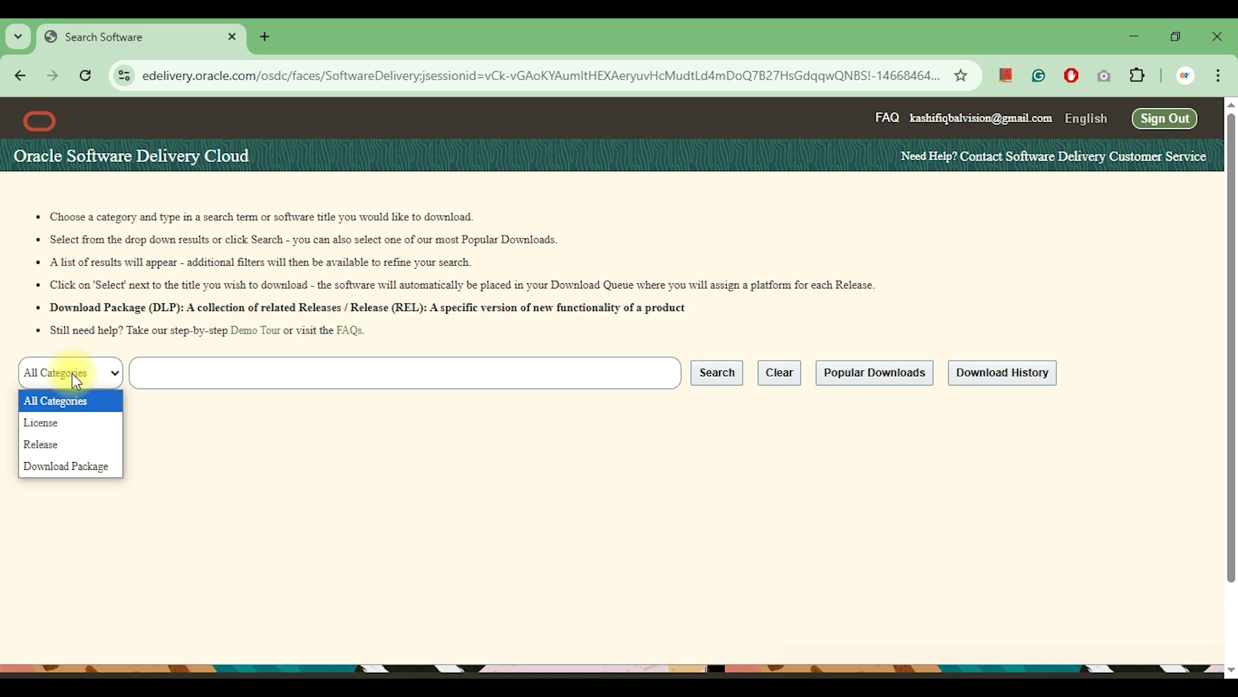
pyautogui.click(95, 464)
pyautogui.click(286, 375)
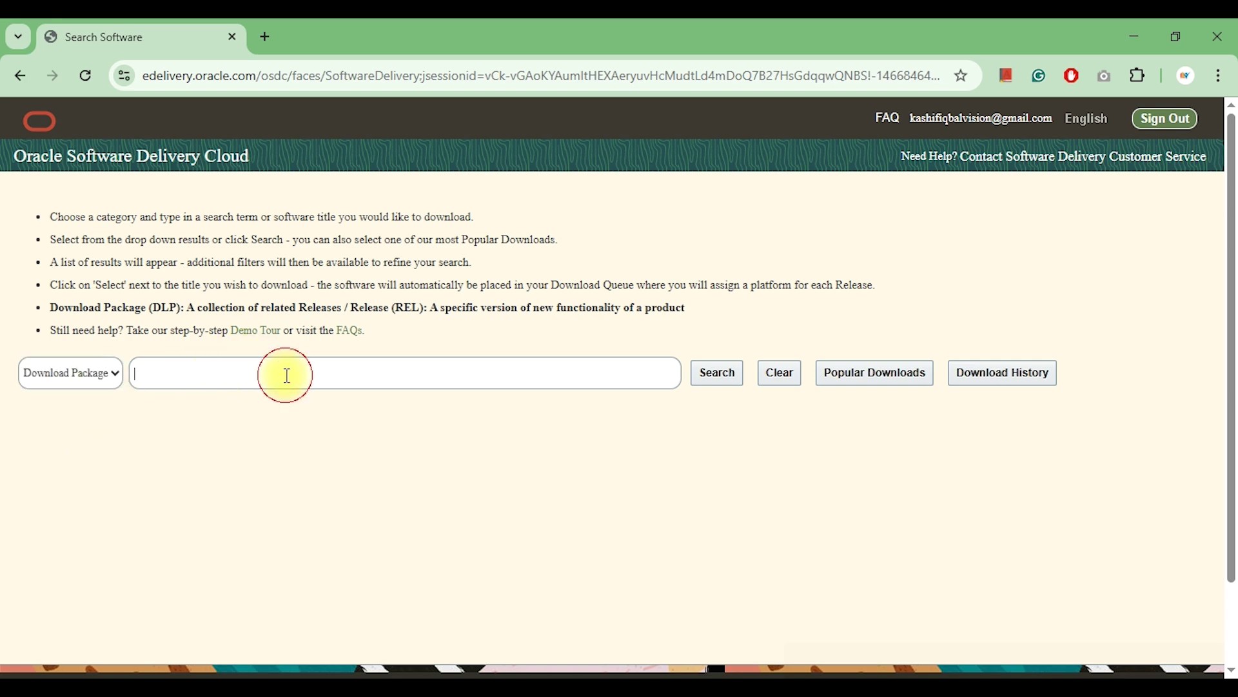
pyautogui.write('primav')
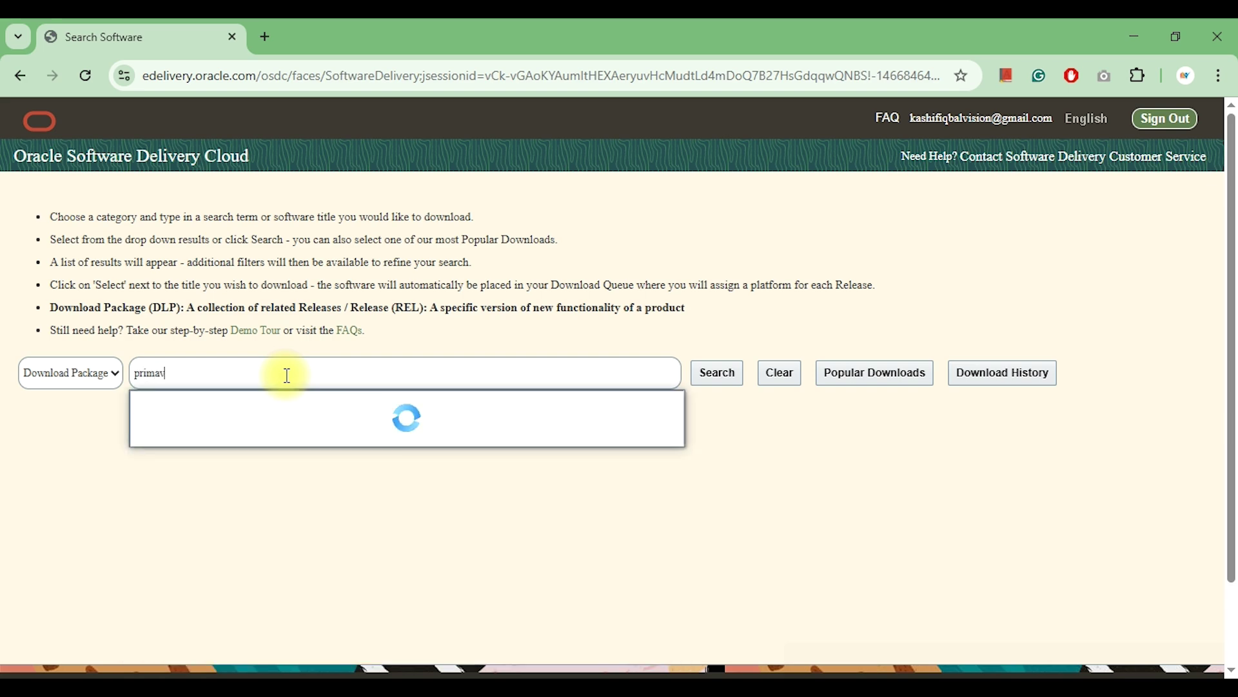
pyautogui.write('era pro')
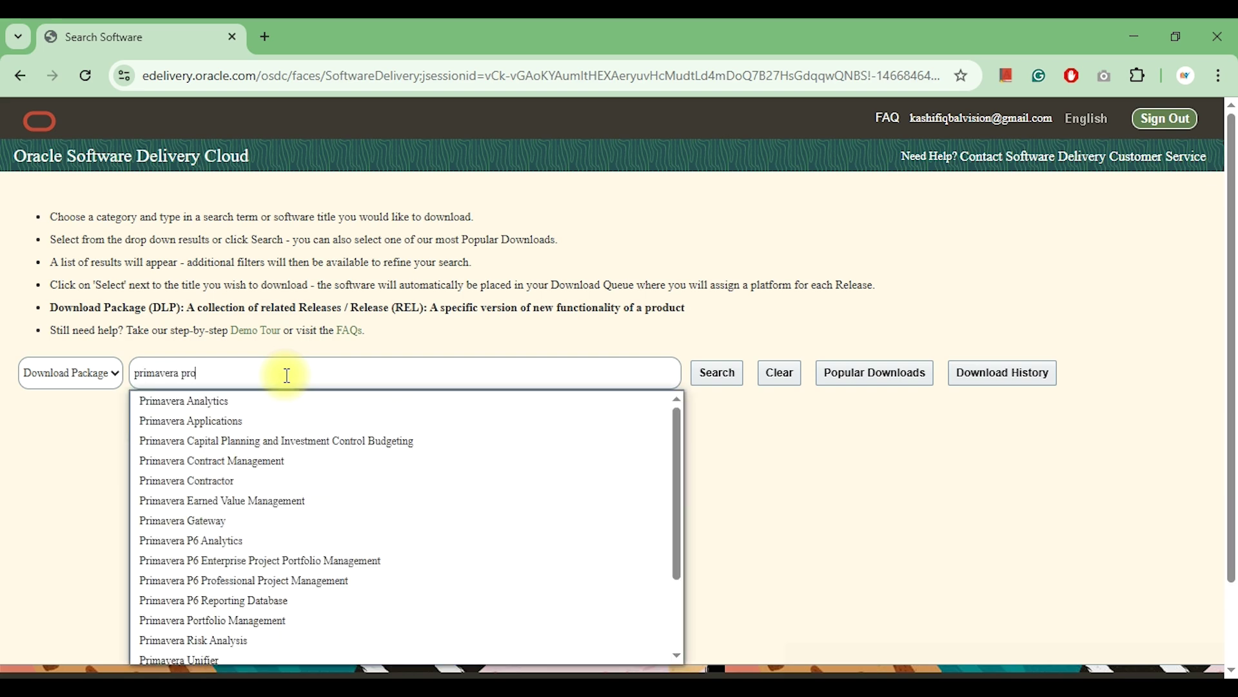
pyautogui.write('ject')
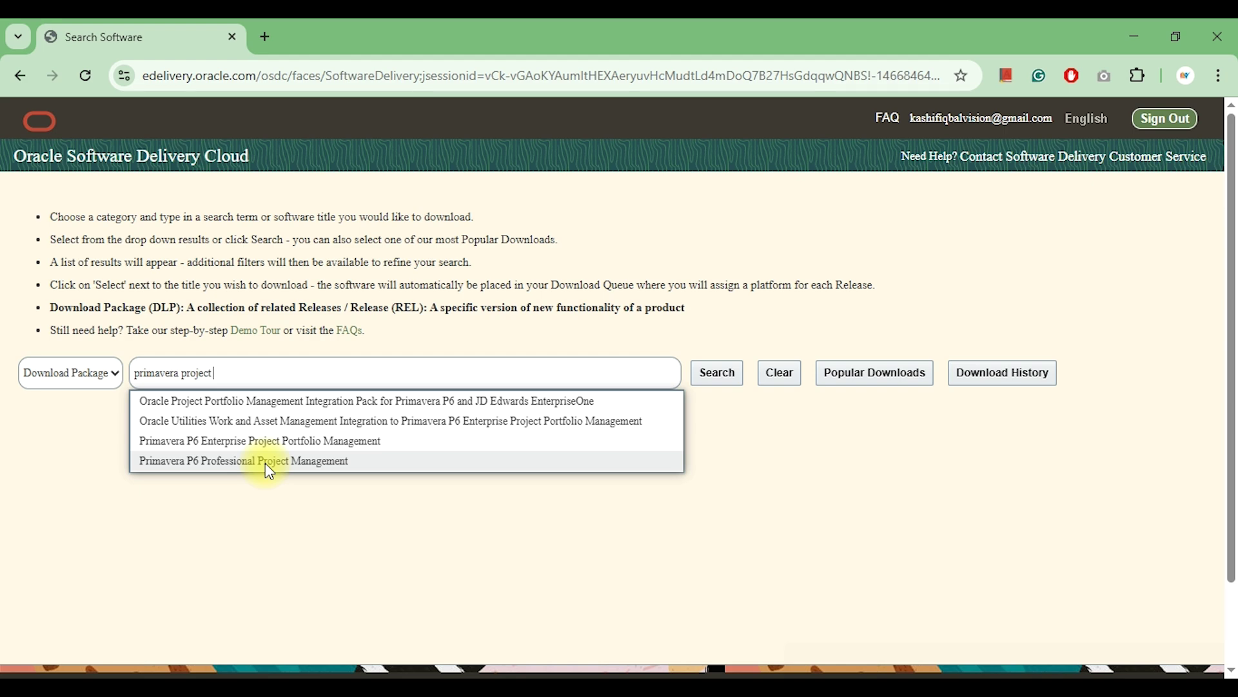
pyautogui.click(313, 462)
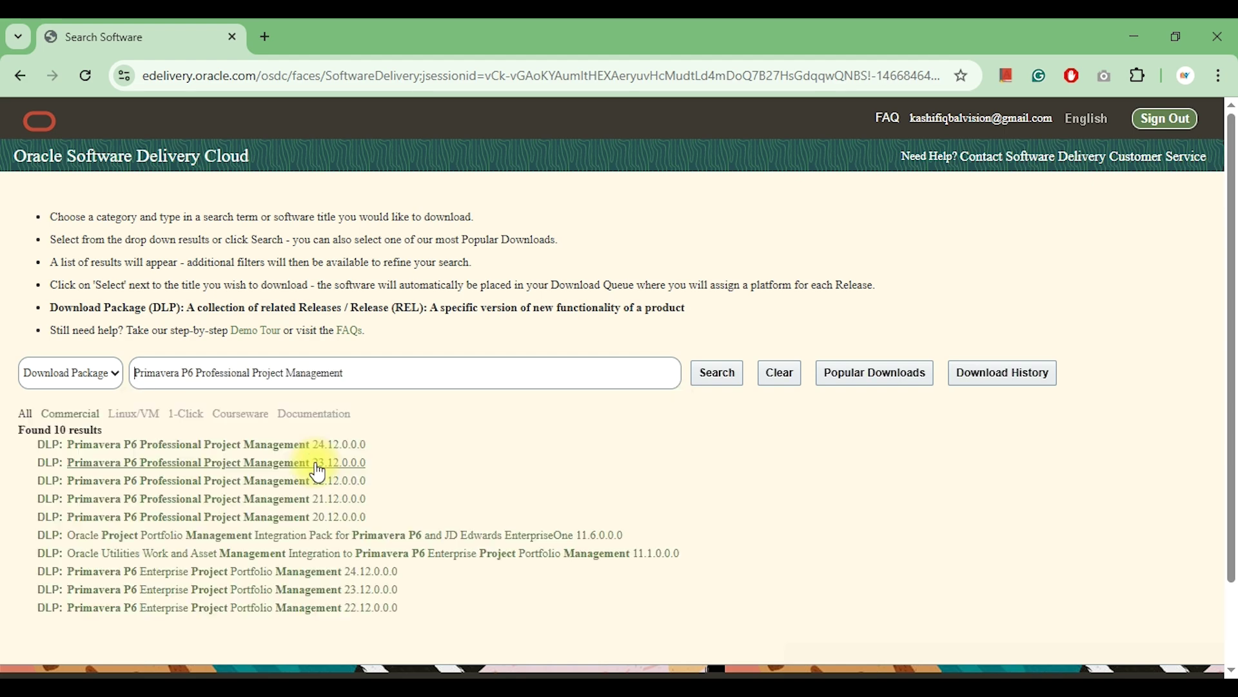
# Add release 24.12.0.0.0 to the Download Queue and continue to the queue page.
pyautogui.scroll(-2, 235, 326)
pyautogui.click(236, 324)
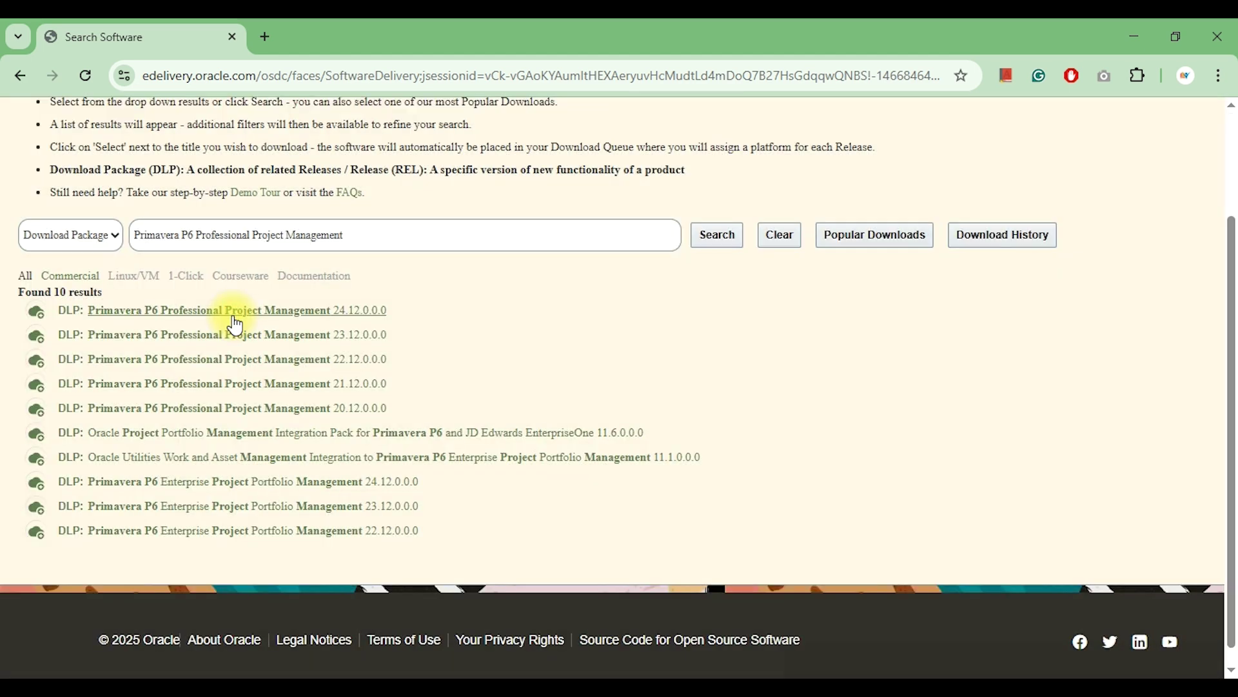
pyautogui.scroll(2, 612, 364)
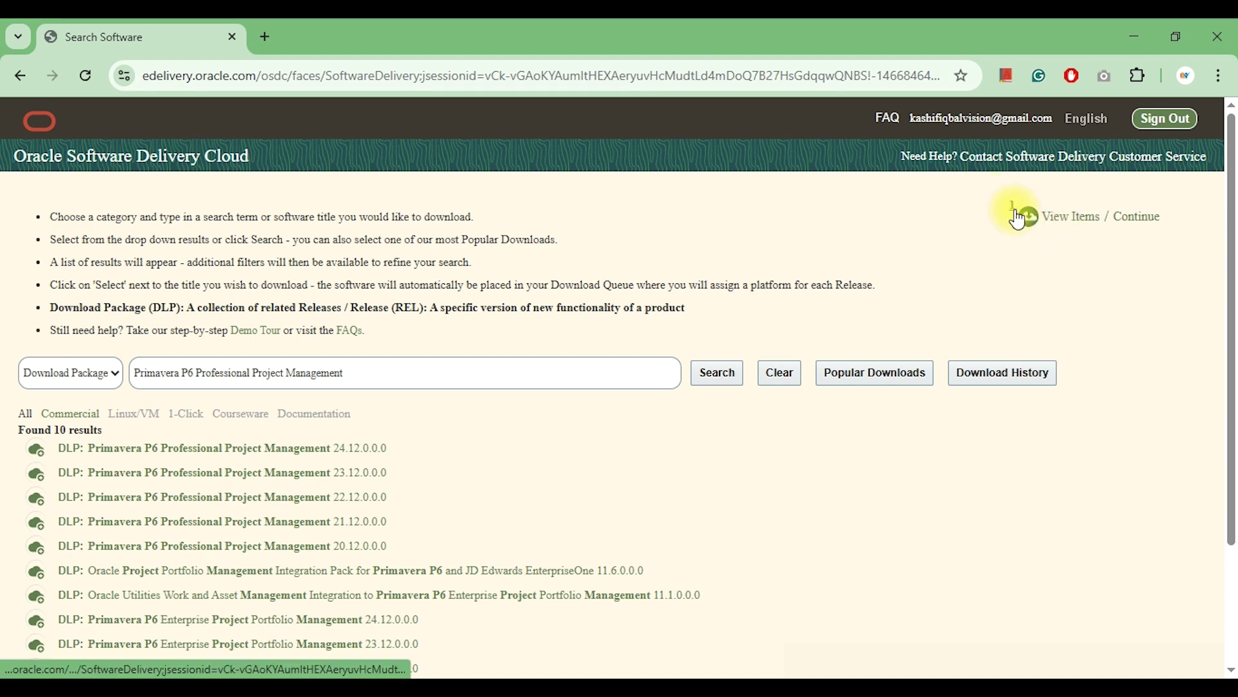
pyautogui.click(1074, 225)
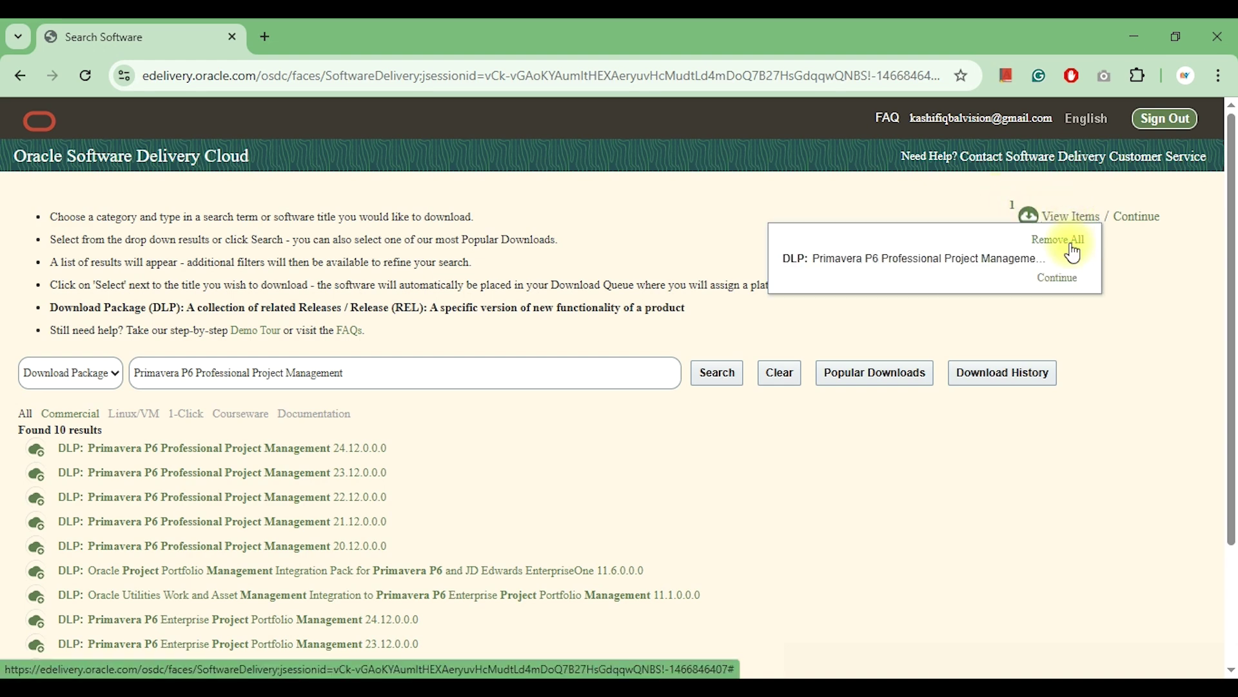
pyautogui.click(1140, 220)
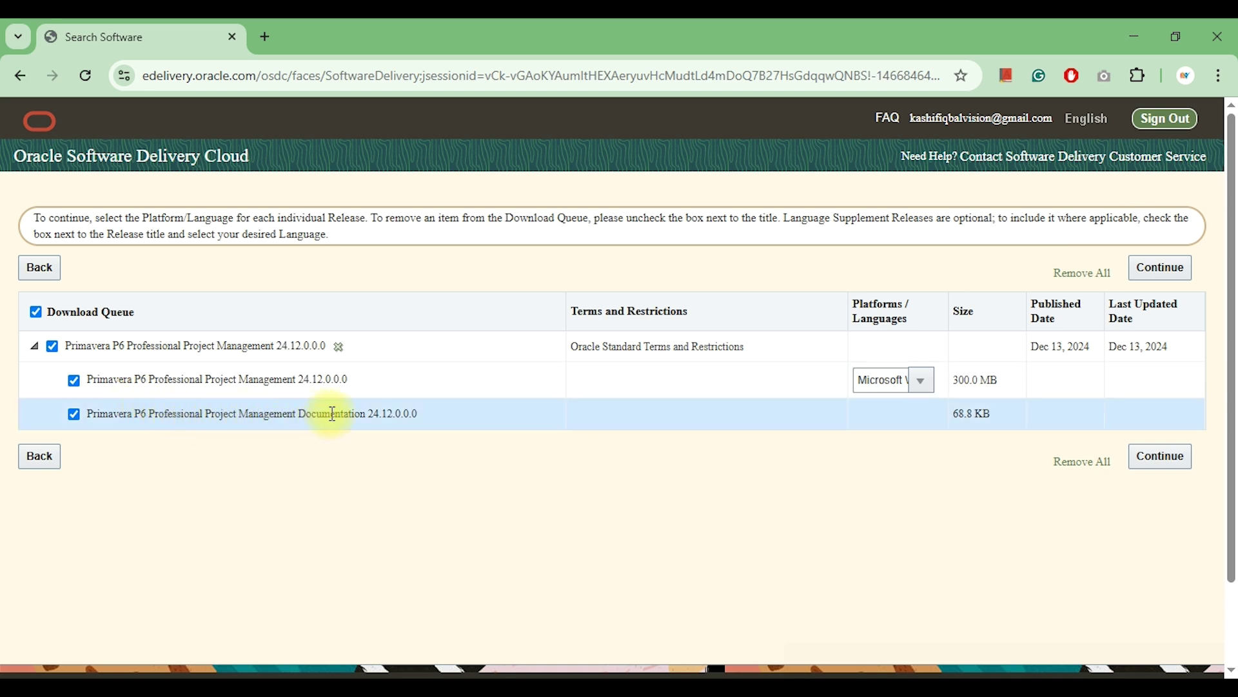
# Keep Microsoft Windows x64 as the platform and proceed to the license.
pyautogui.click(920, 385)
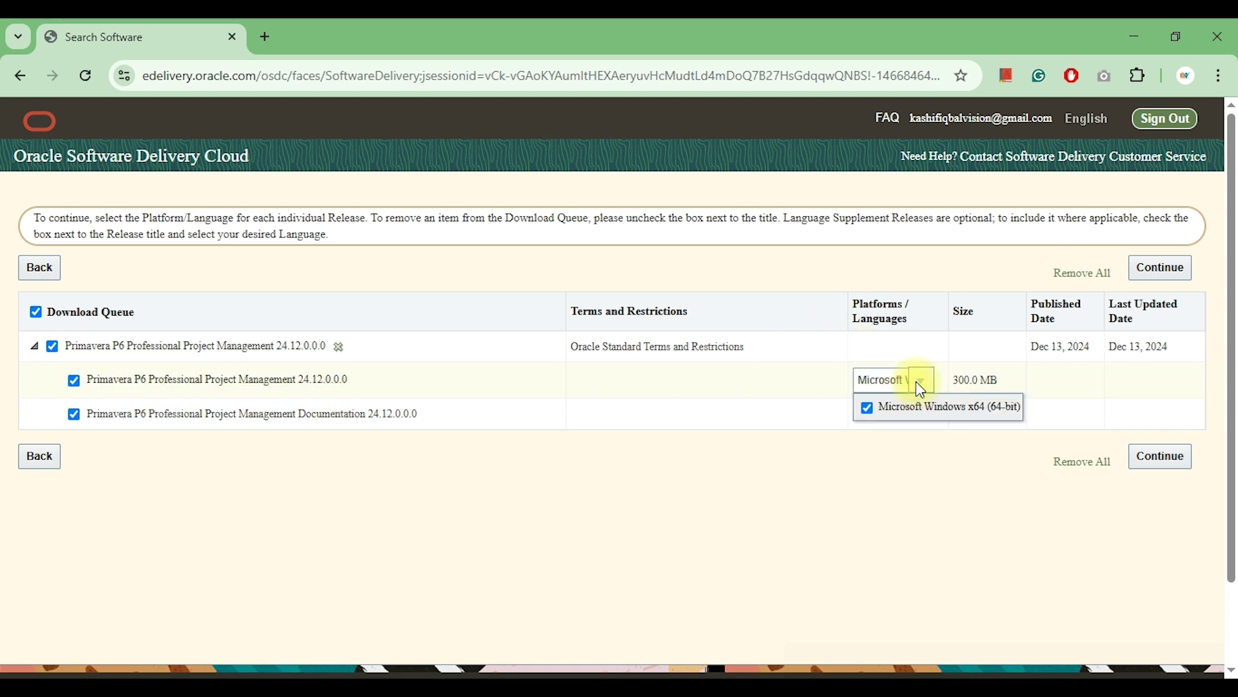
pyautogui.click(883, 509)
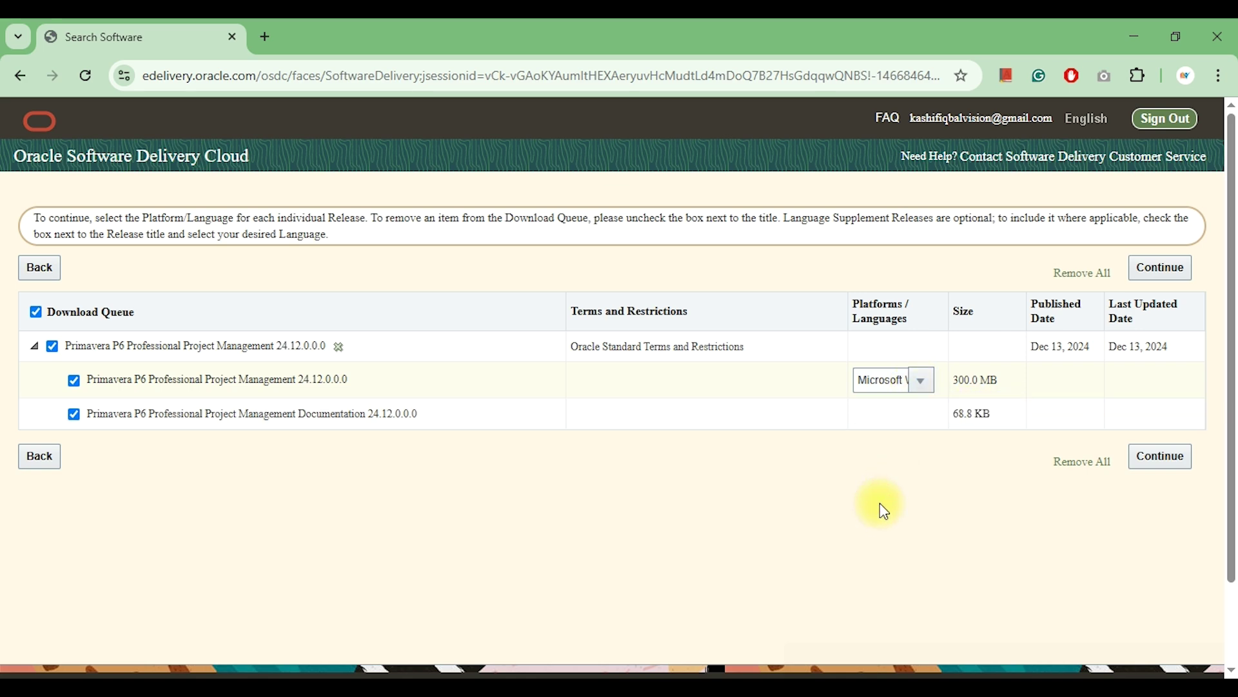
pyautogui.click(1168, 459)
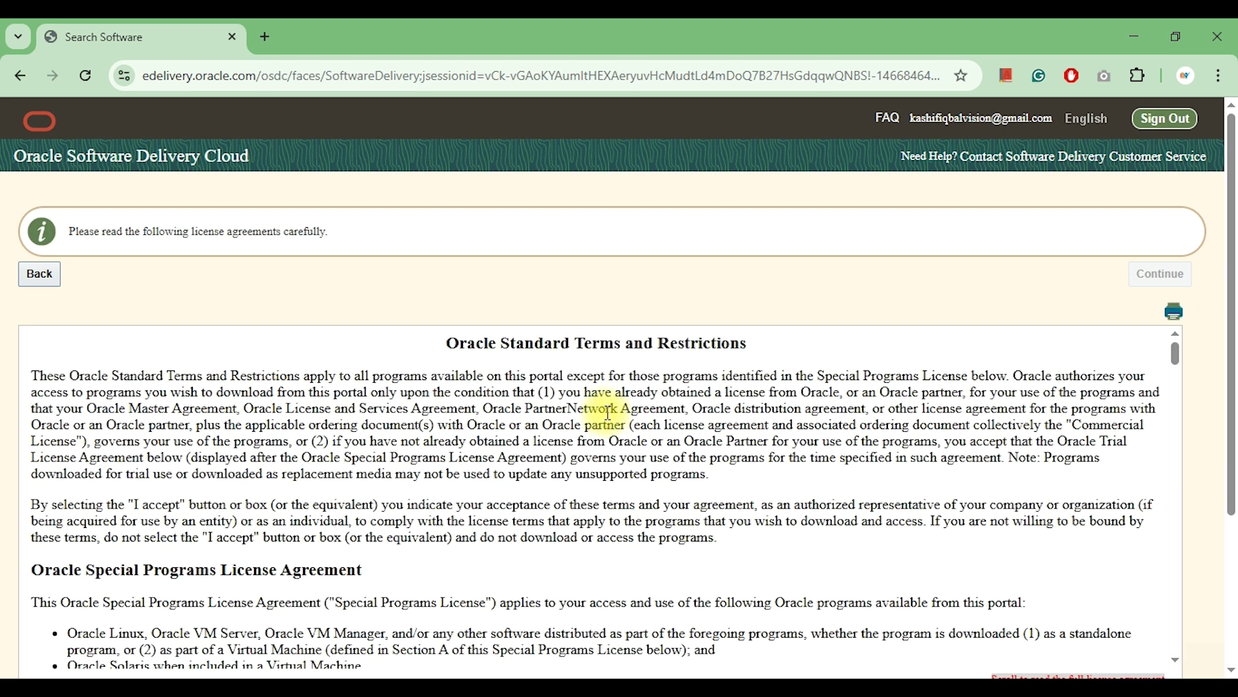
# Review and accept the Oracle License Agreement to reach the four-file download list.
pyautogui.scroll(-20, 601, 411)
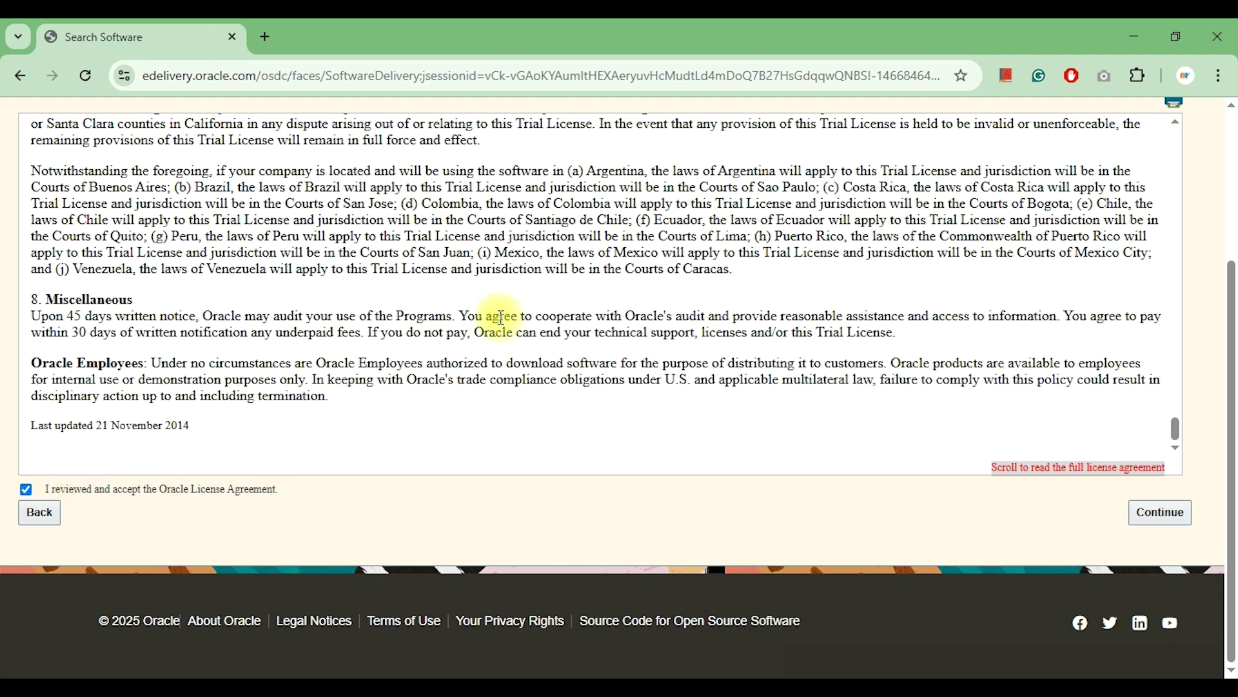
pyautogui.scroll(8, 500, 312)
pyautogui.scroll(-5, 501, 319)
pyautogui.scroll(-5, 503, 323)
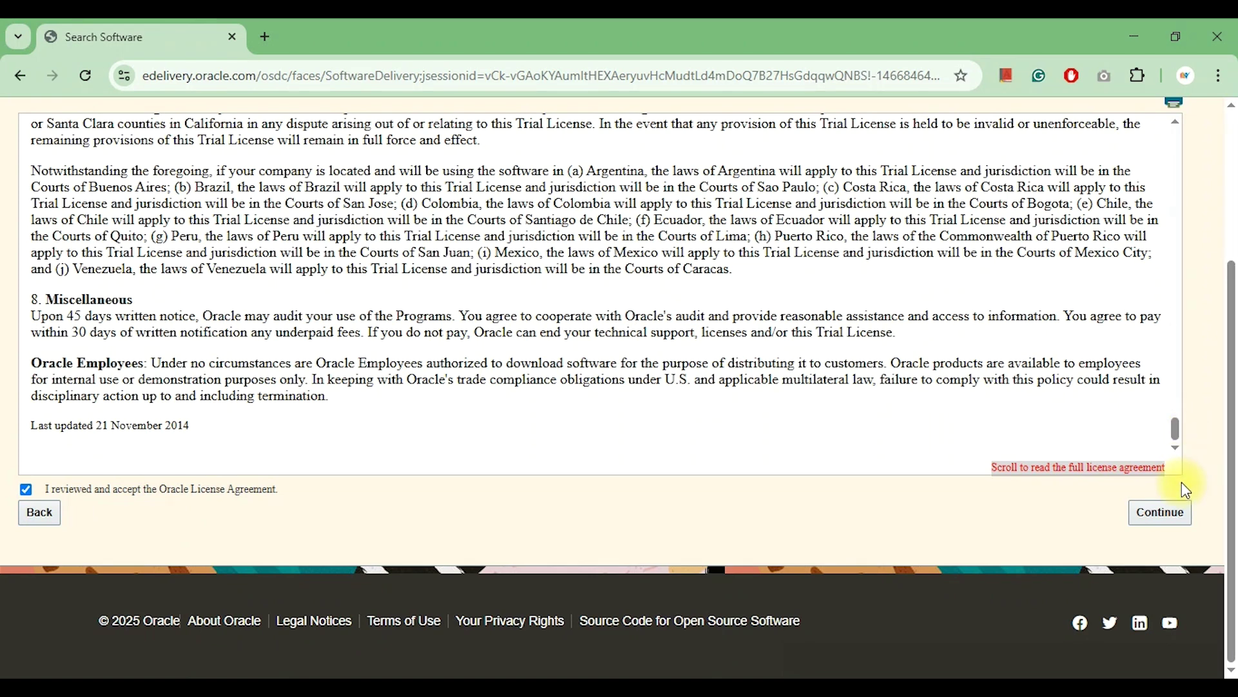
pyautogui.click(1155, 513)
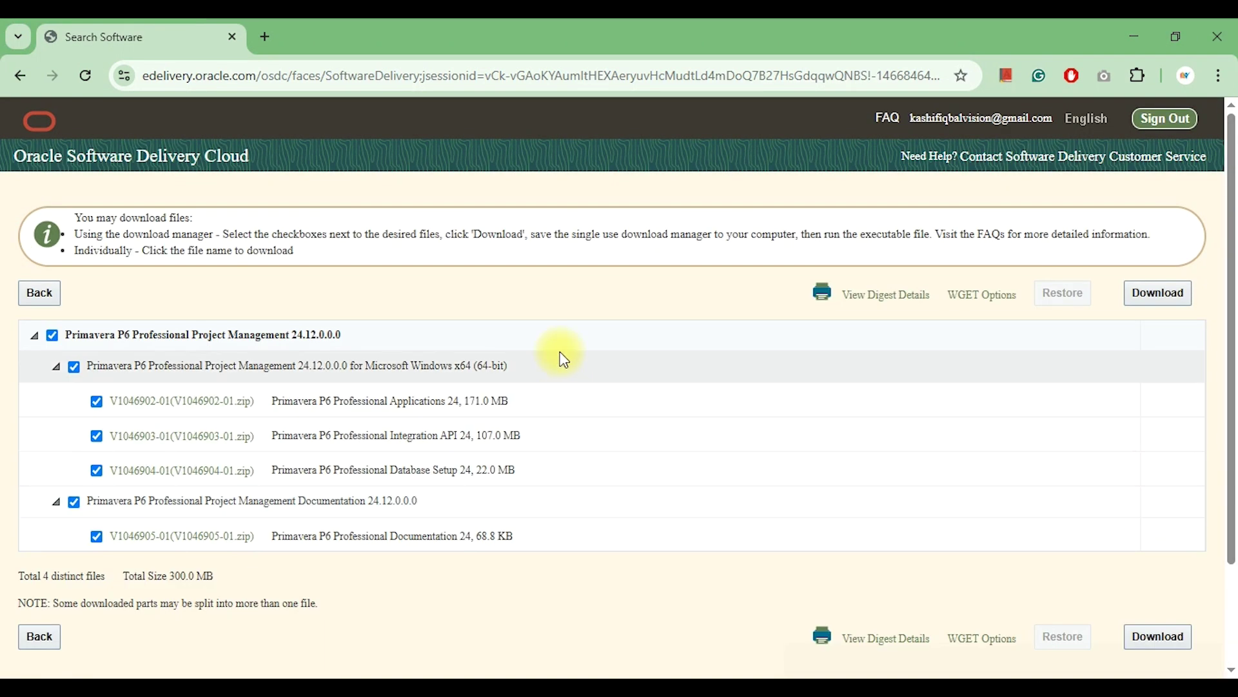
# Download the Oracle_SSN_DLM_06050631.exe manager for all four checked files, then dismiss the notice.
pyautogui.scroll(-3, 649, 442)
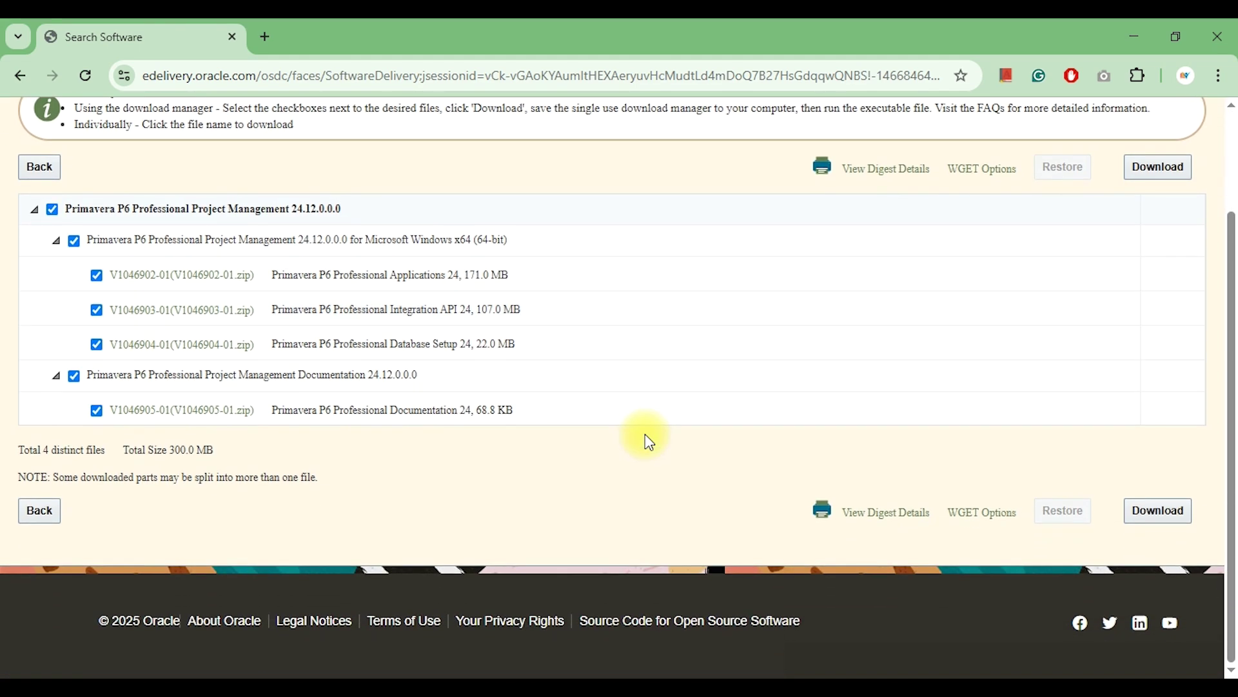
pyautogui.scroll(1, 649, 442)
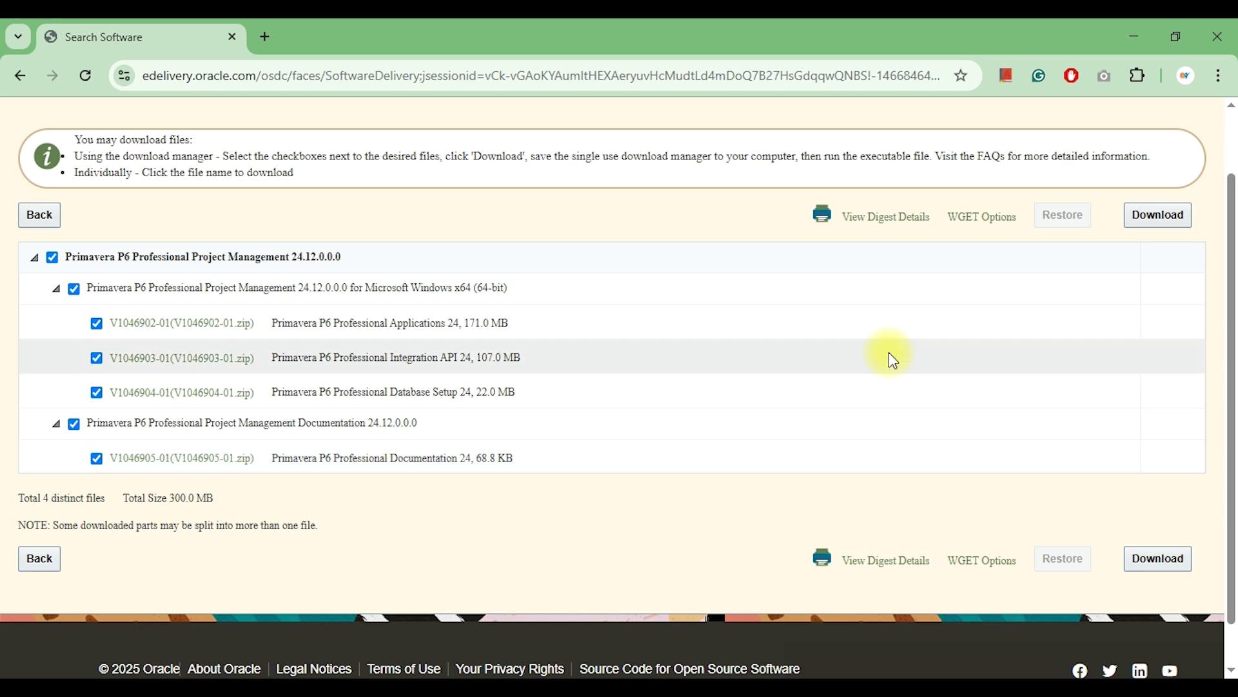
pyautogui.scroll(-1, 890, 354)
pyautogui.scroll(2, 890, 353)
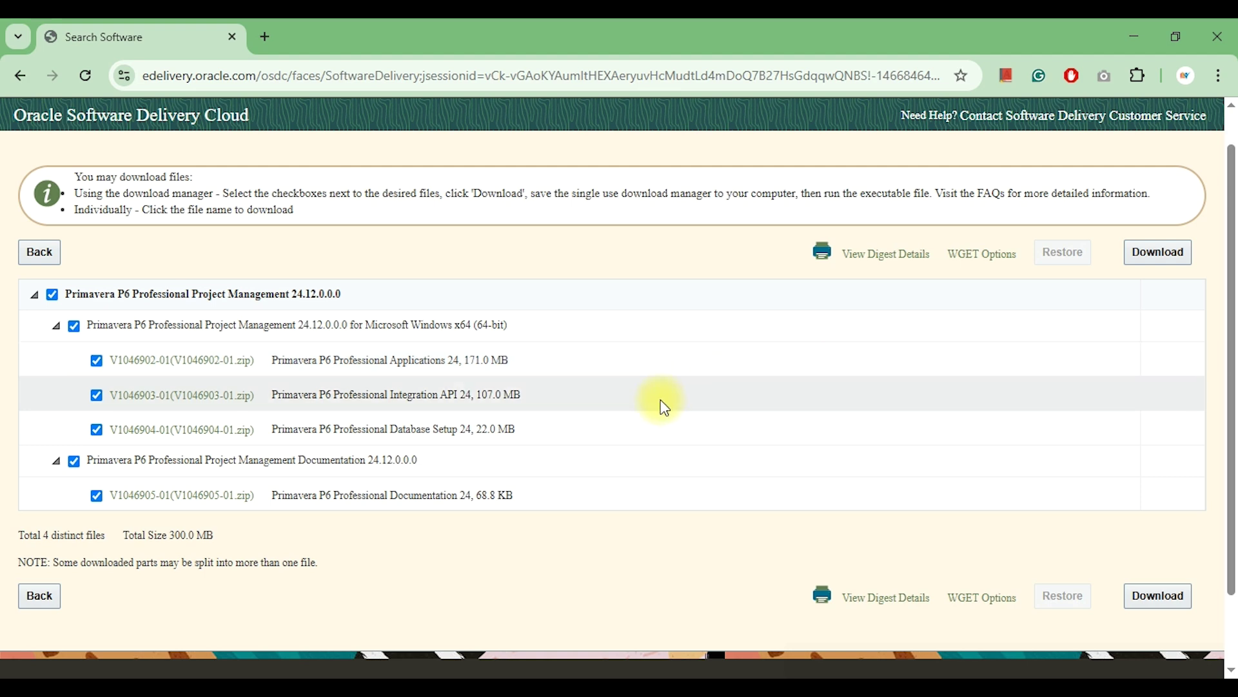
pyautogui.click(1158, 253)
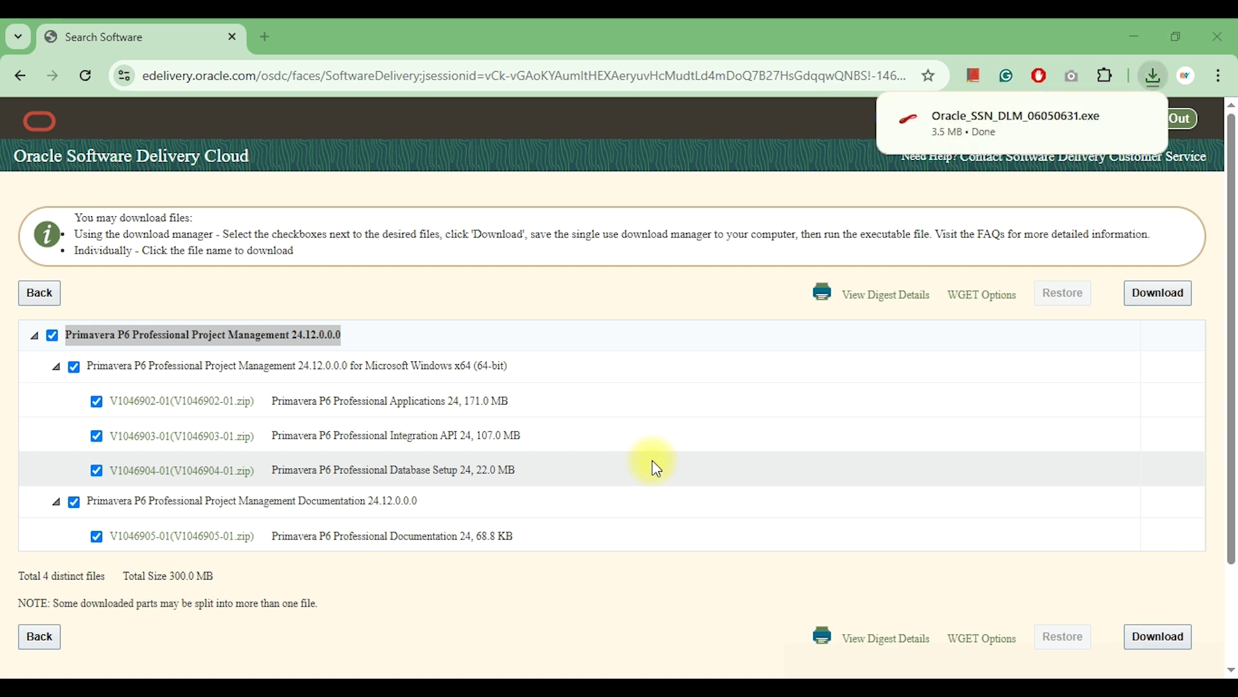
pyautogui.click(1010, 127)
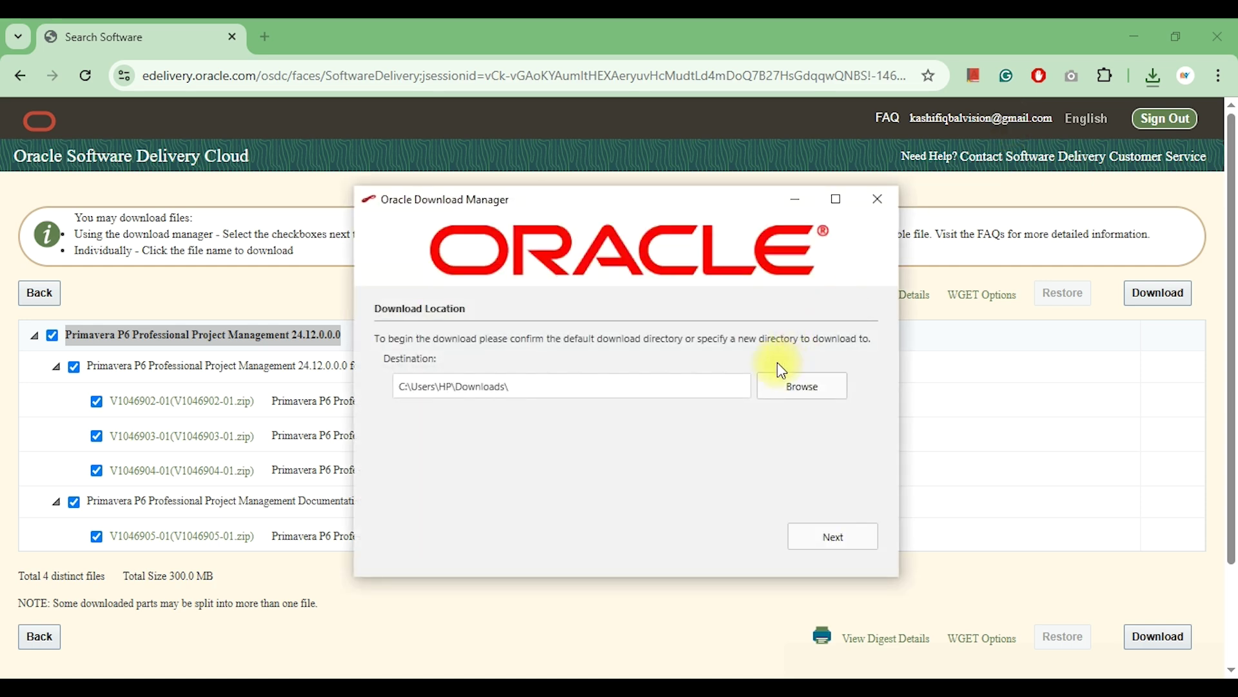
# Download all four zips into Downloads\Primavera, then open that folder in File Explorer.
pyautogui.click(790, 387)
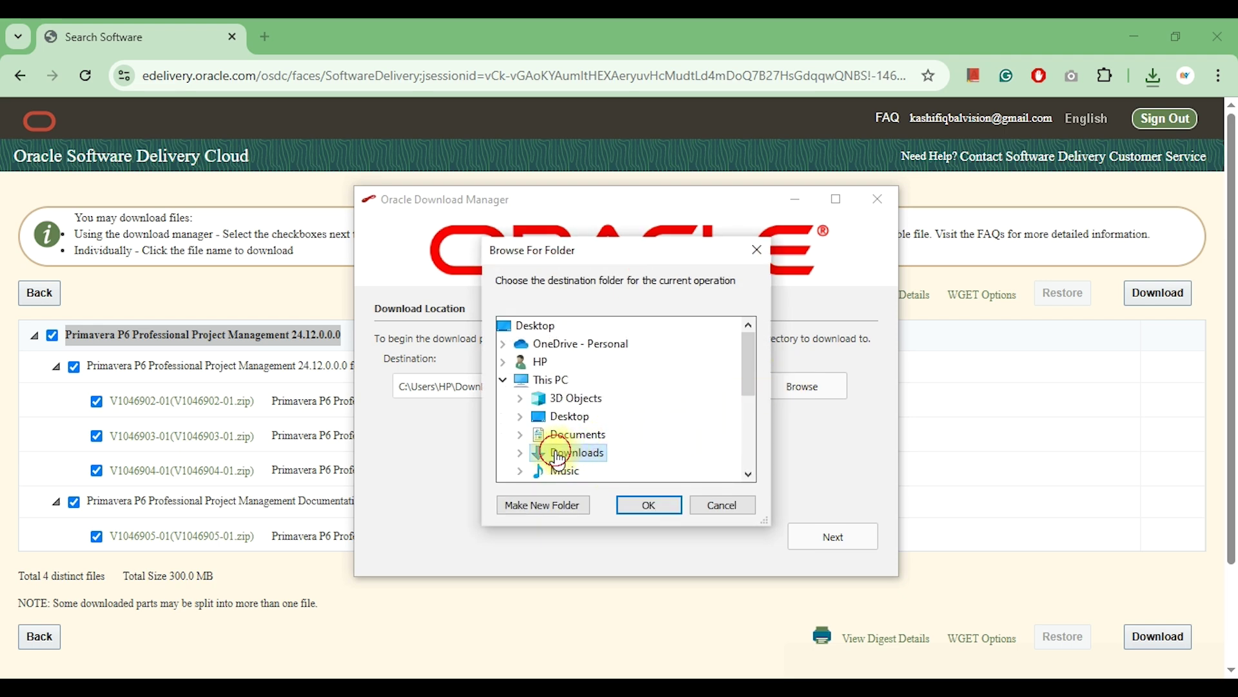
pyautogui.doubleClick(570, 453)
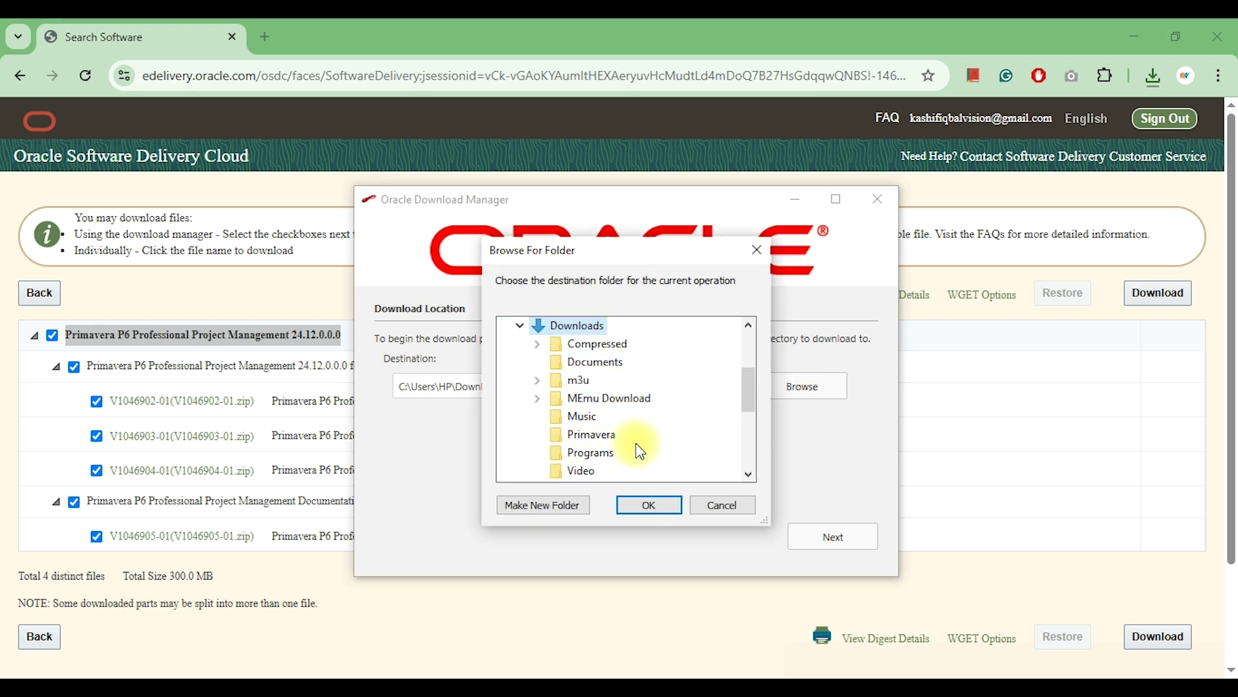
pyautogui.click(590, 434)
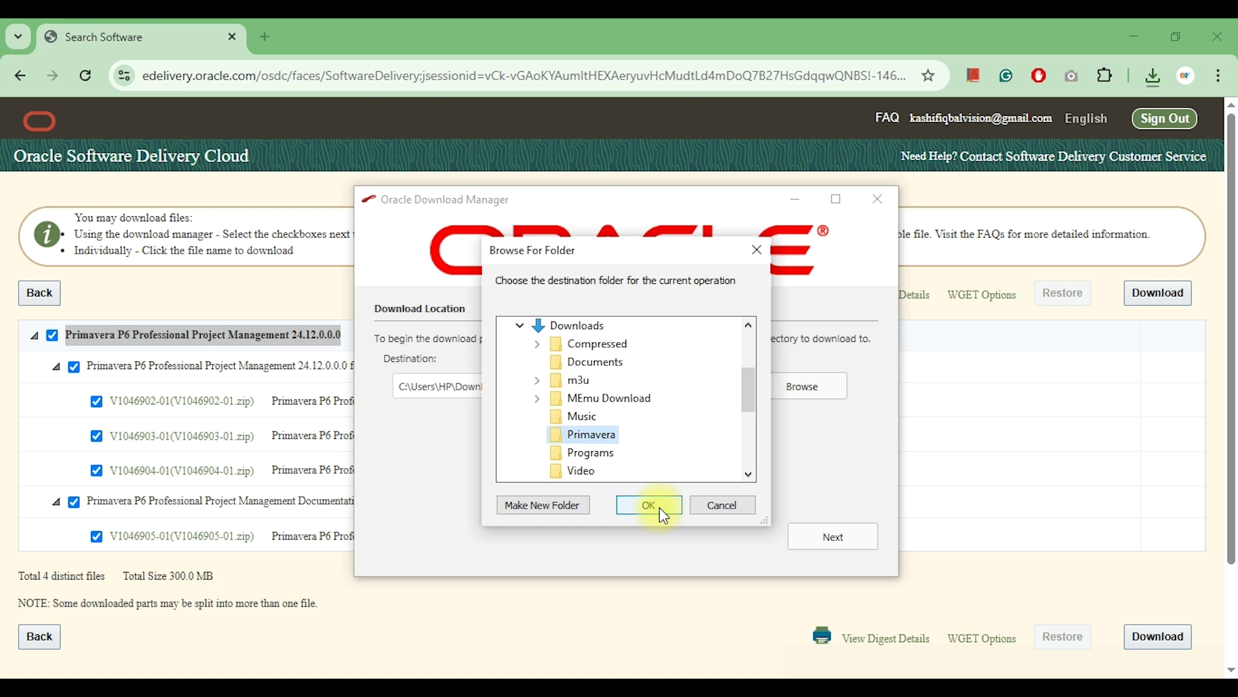
pyautogui.click(659, 507)
pyautogui.click(822, 539)
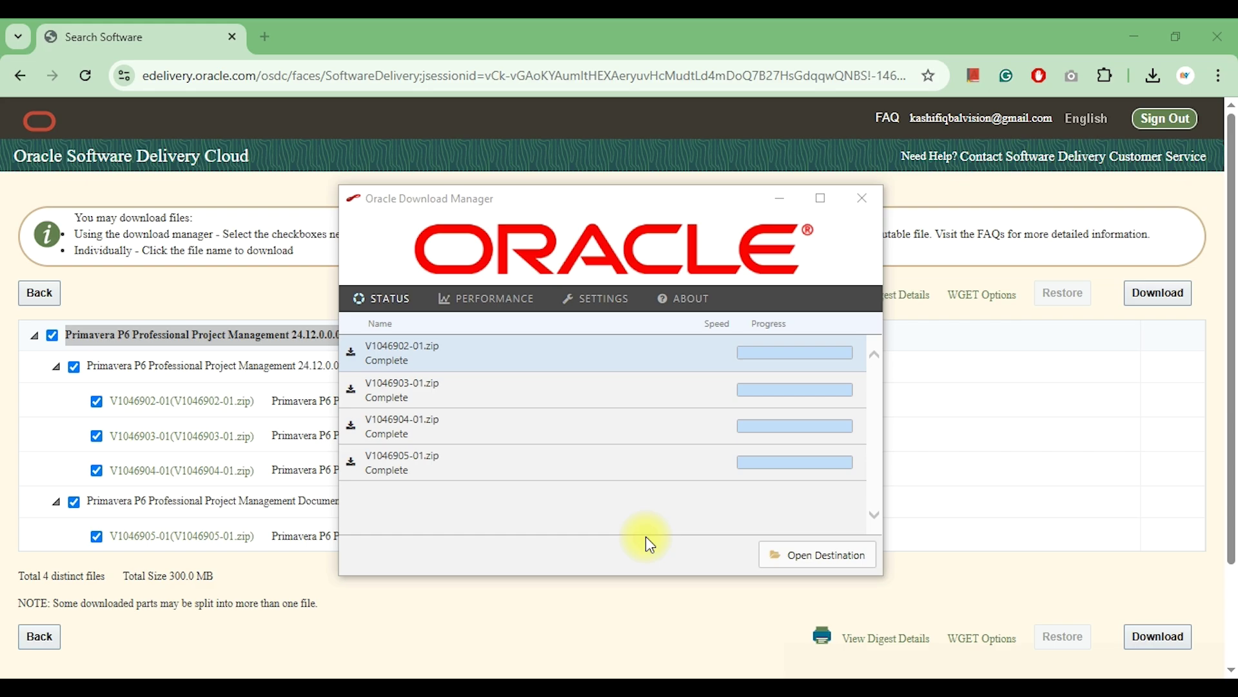
pyautogui.click(806, 559)
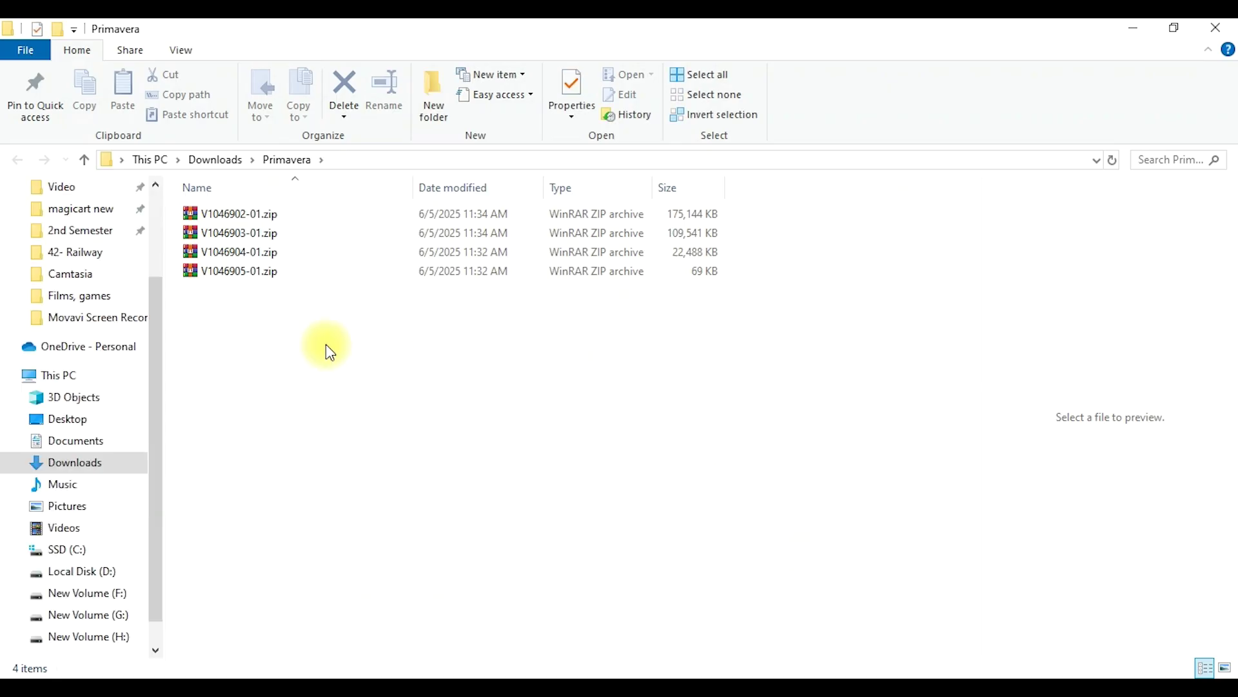
# Extract V1046902-01.zip here with WinRAR and open the resulting P6_Pro_R2412 folder.
pyautogui.rightClick(251, 220)
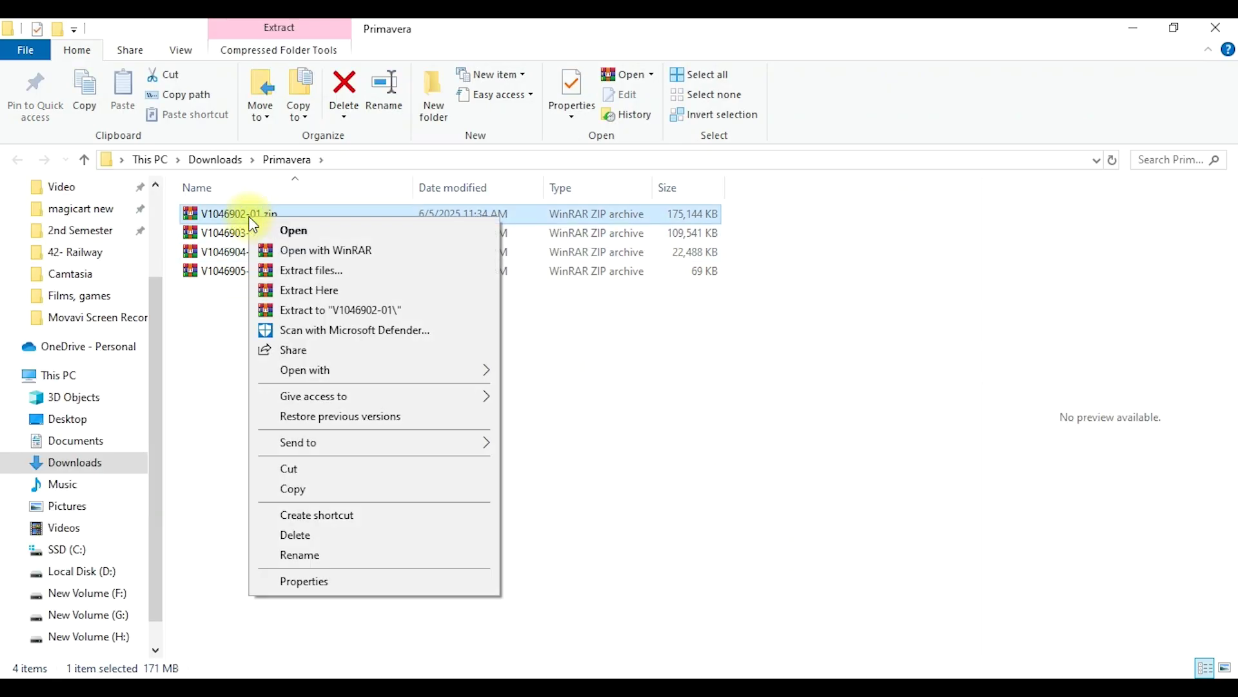
pyautogui.click(358, 297)
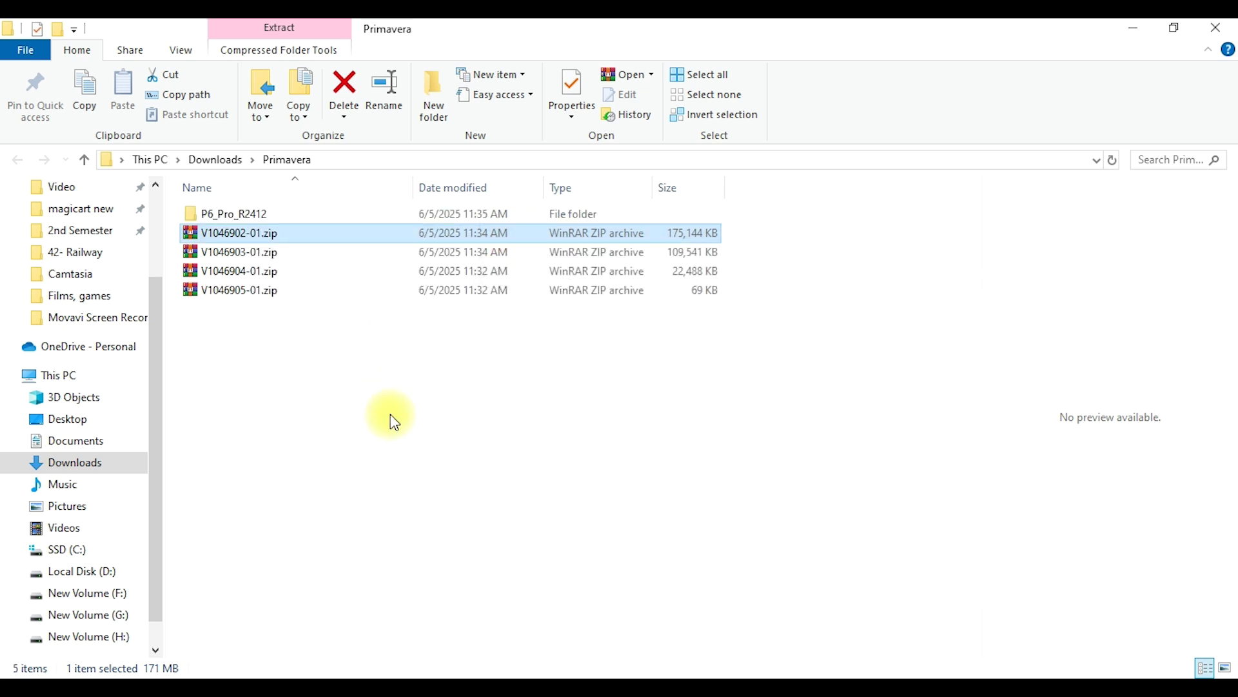
pyautogui.click(269, 210)
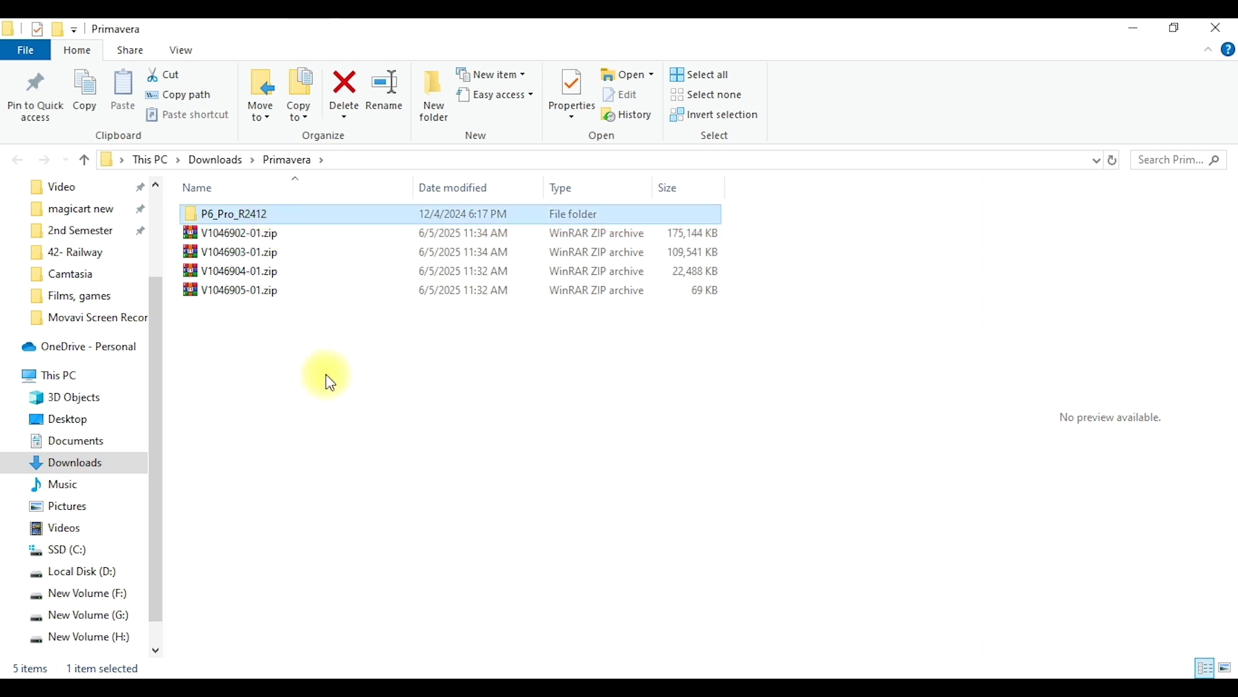
pyautogui.press('Return')
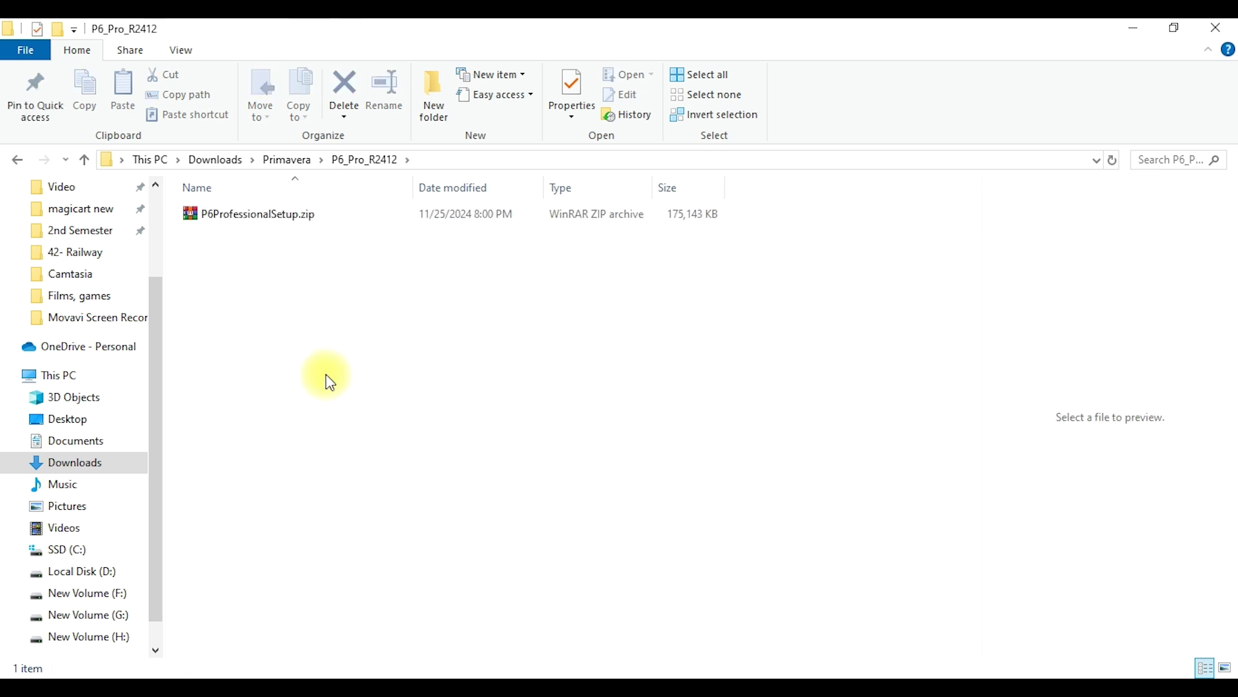
# Extract P6ProfessionalSetup.zip in place and select the extracted P6ProfessionalSetup.exe.
pyautogui.press('Down')
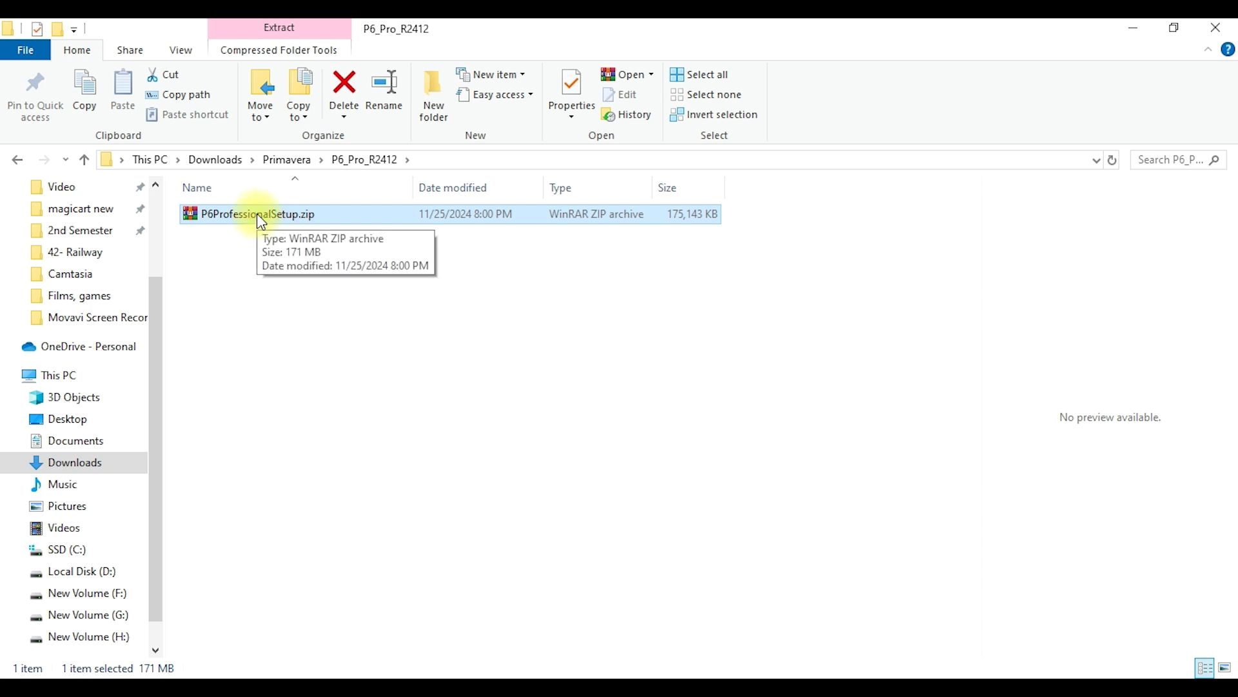
pyautogui.rightClick(261, 222)
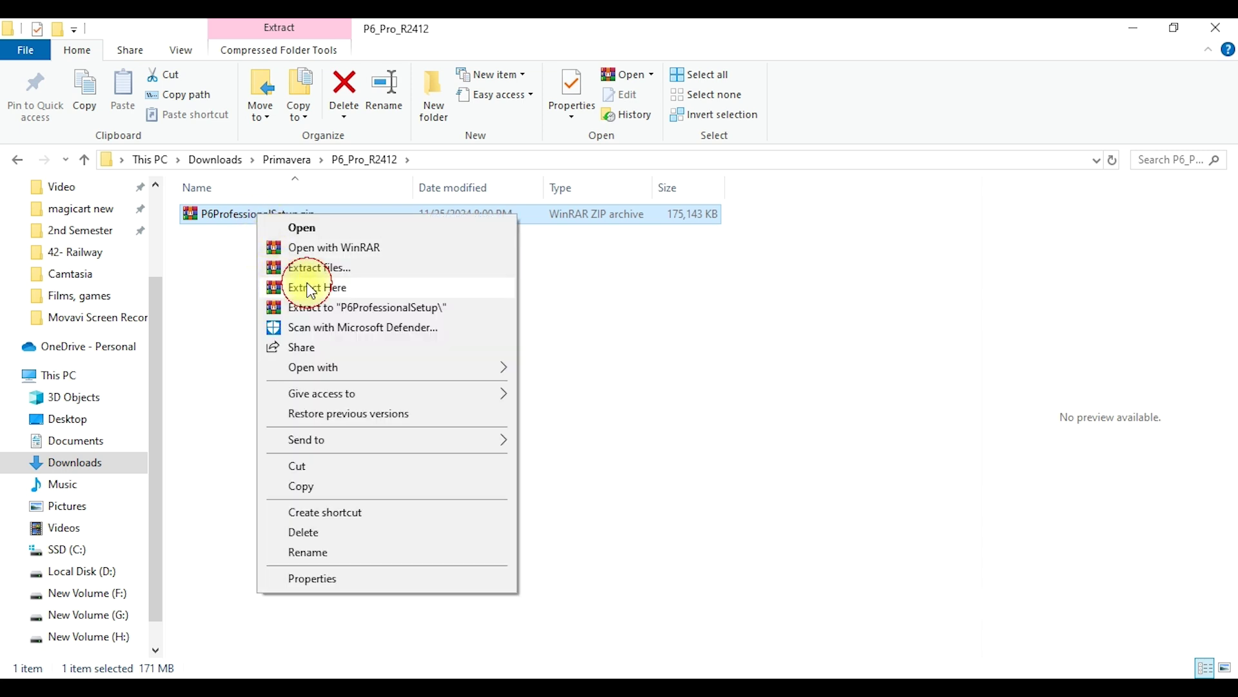
pyautogui.click(311, 288)
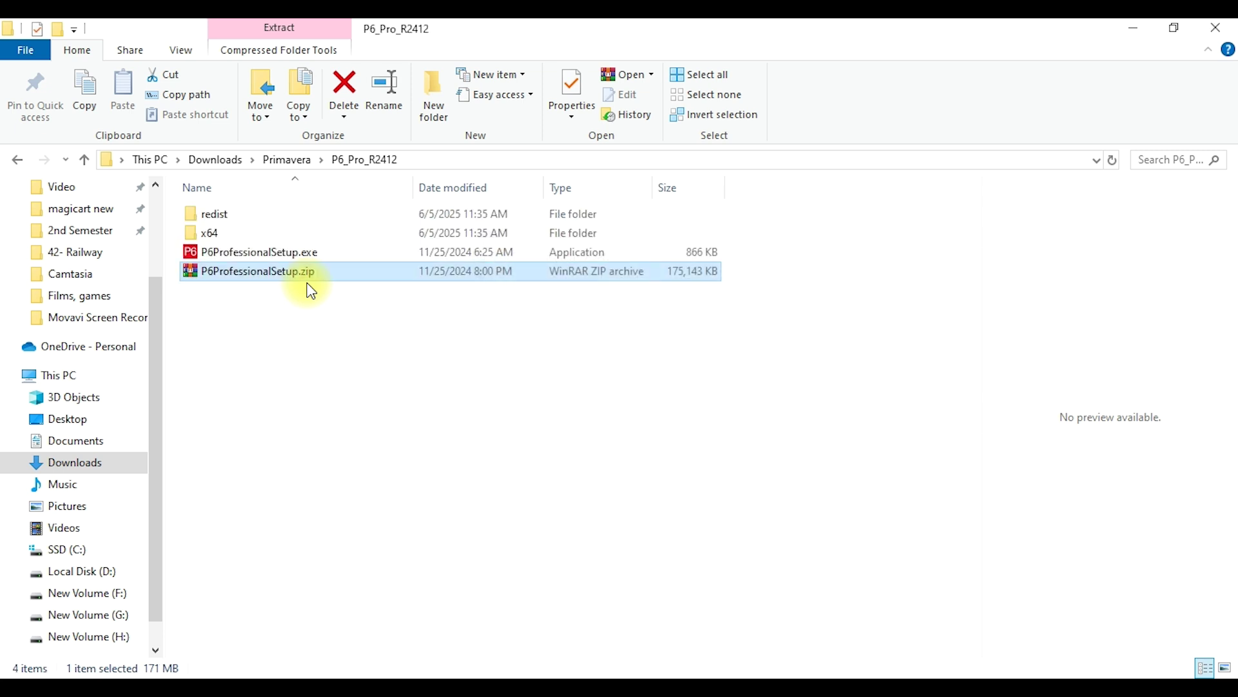
pyautogui.click(333, 342)
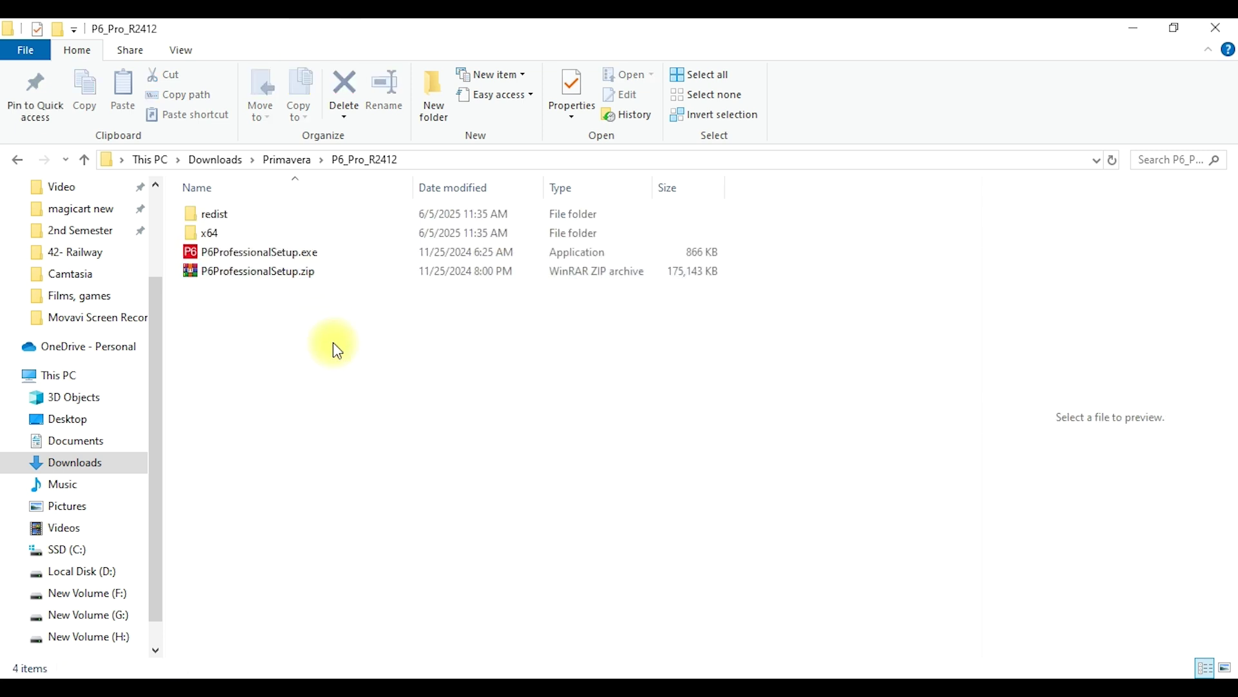
pyautogui.click(272, 252)
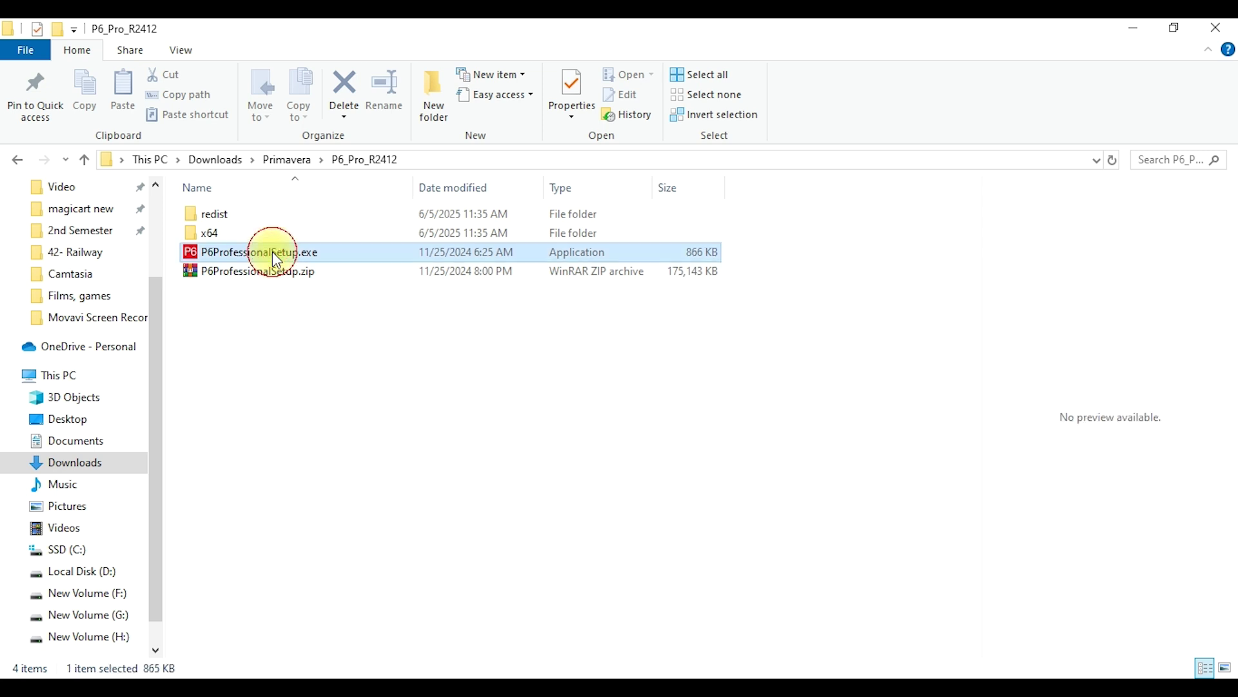
# Launch P6ProfessionalSetup.exe and confirm the Typical installation type.
pyautogui.rightClick(308, 258)
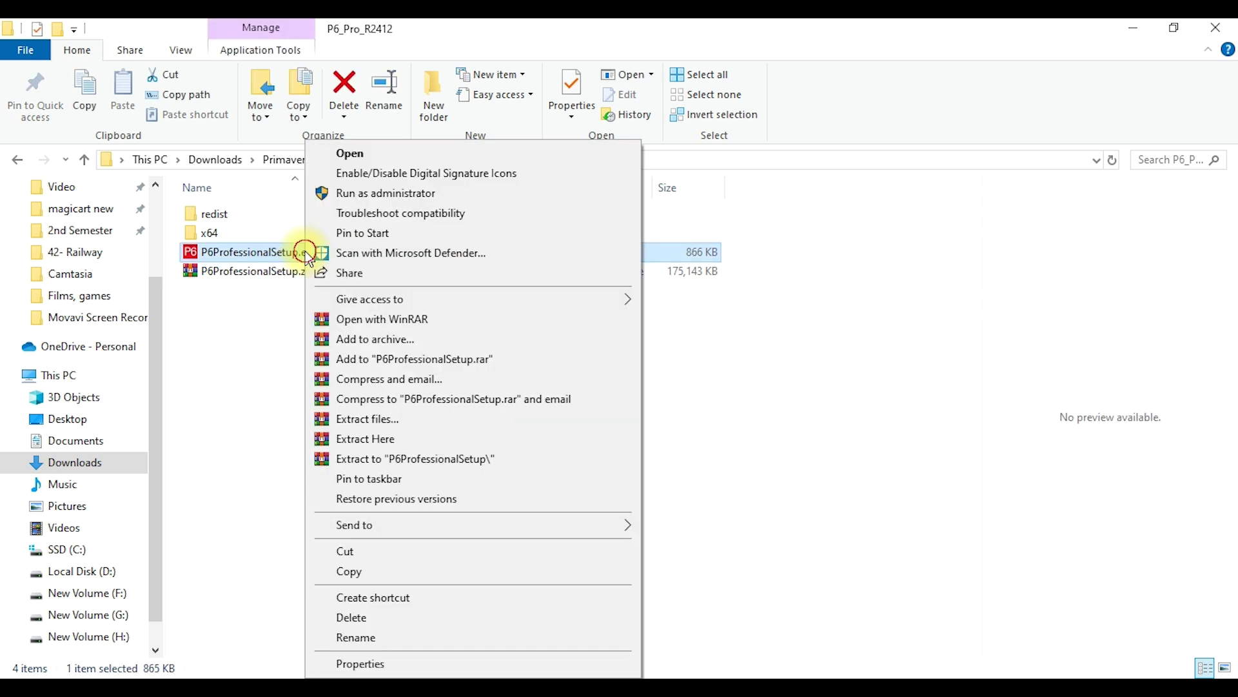
pyautogui.doubleClick(284, 252)
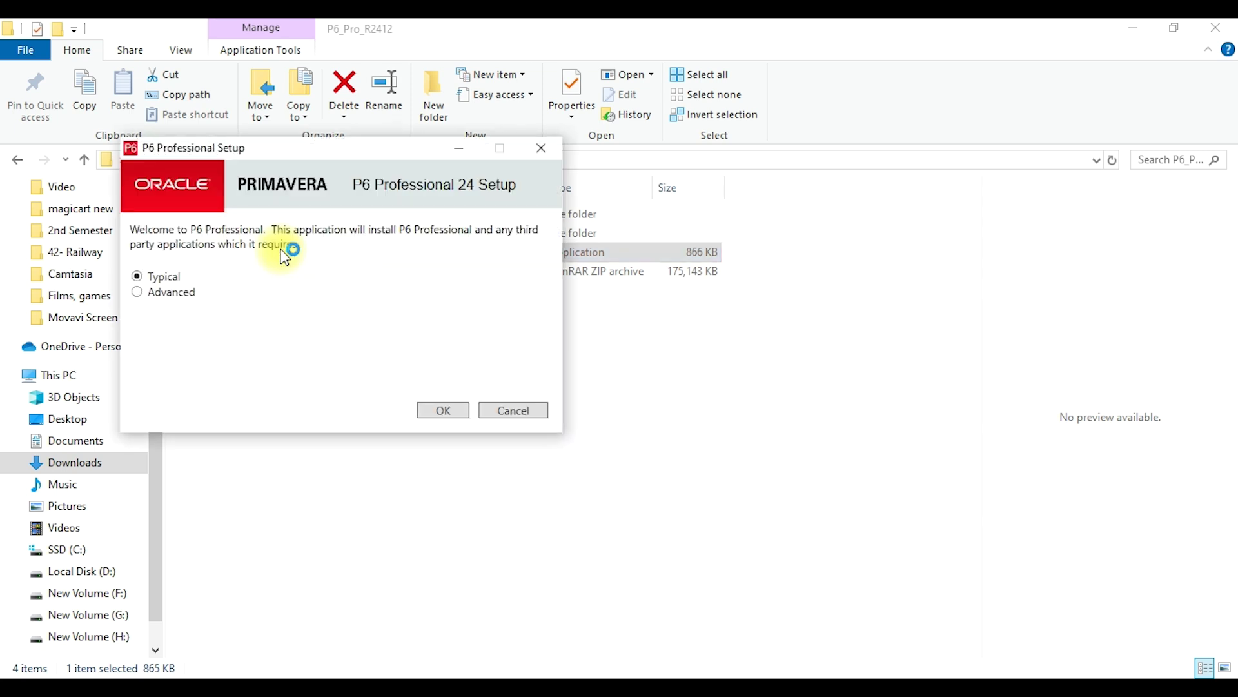
pyautogui.click(180, 294)
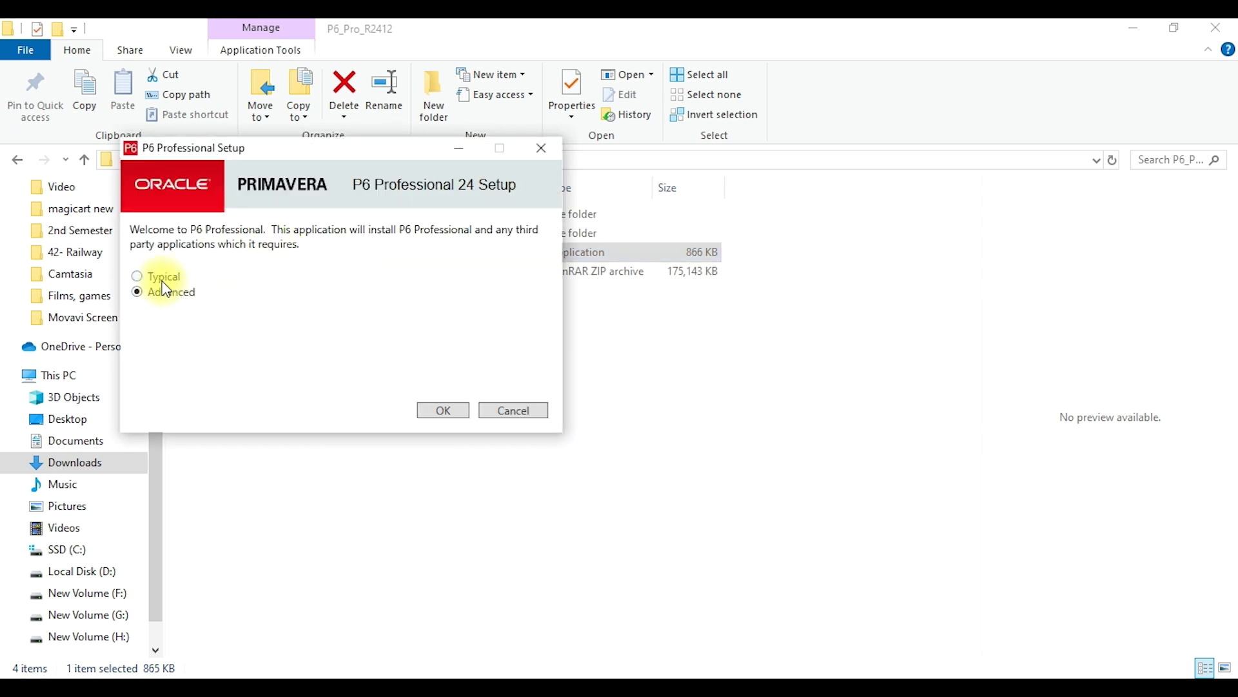
pyautogui.click(164, 282)
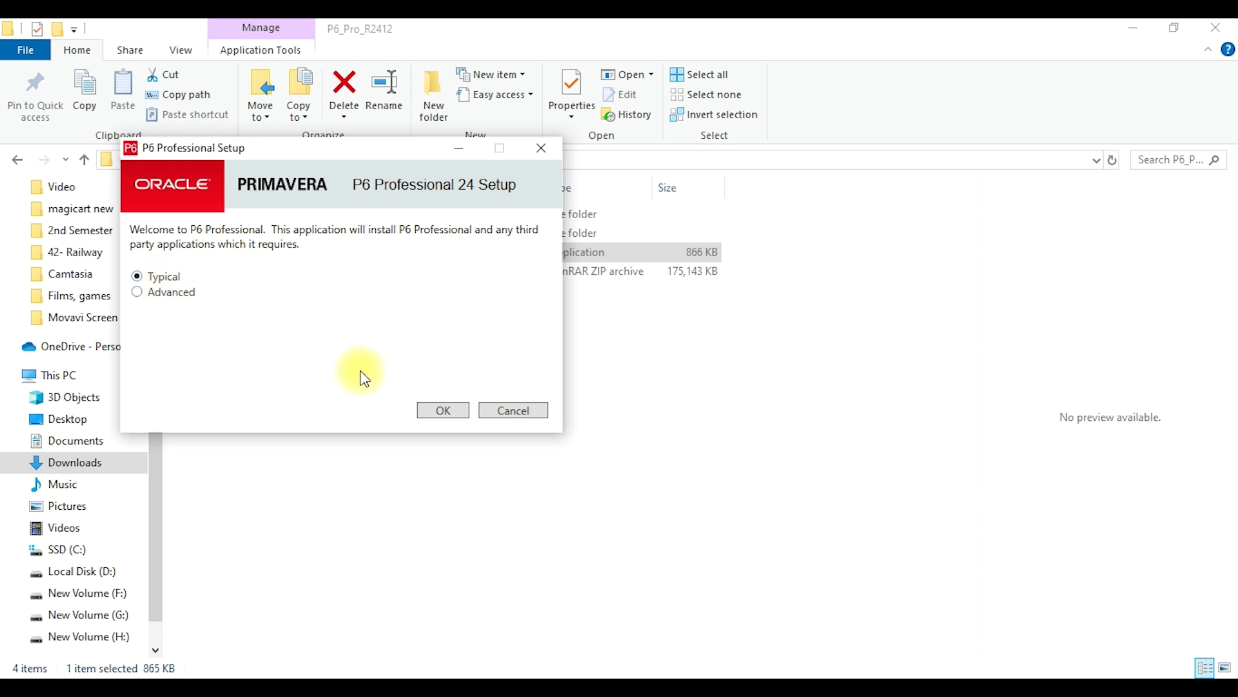
pyautogui.click(430, 413)
# Install P6 Professional 24 and finish with 'Run Database Configuration' left checked.
pyautogui.click(430, 413)
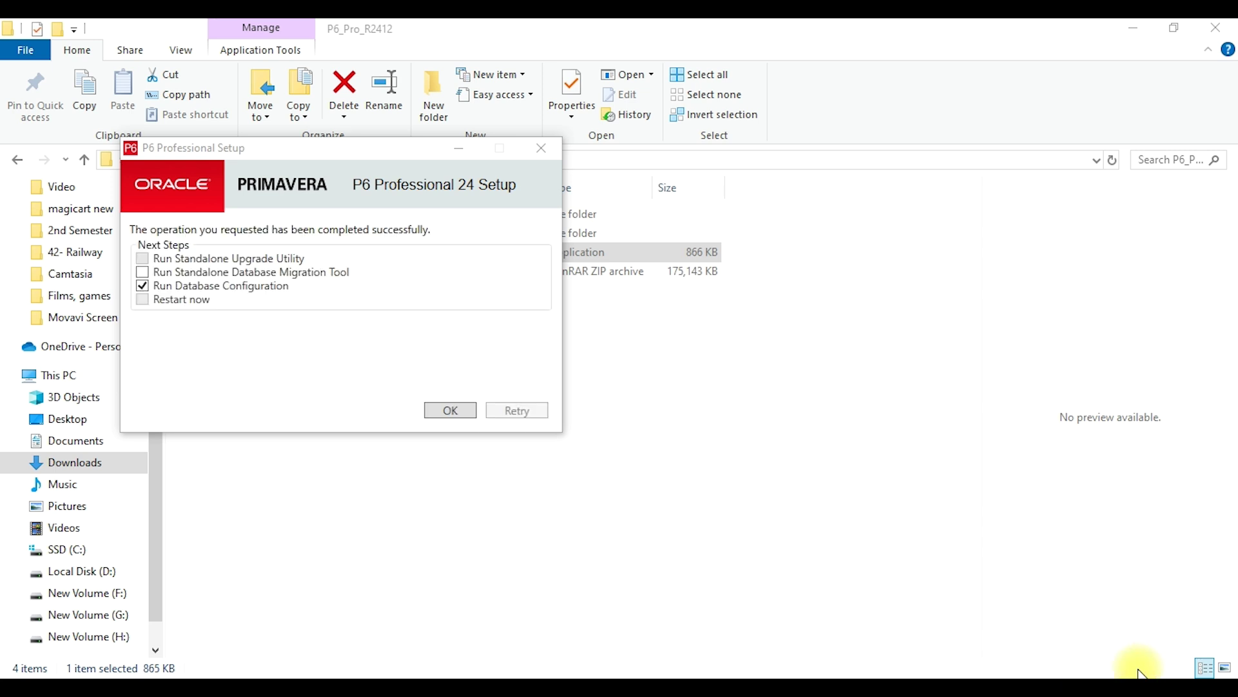
pyautogui.click(366, 385)
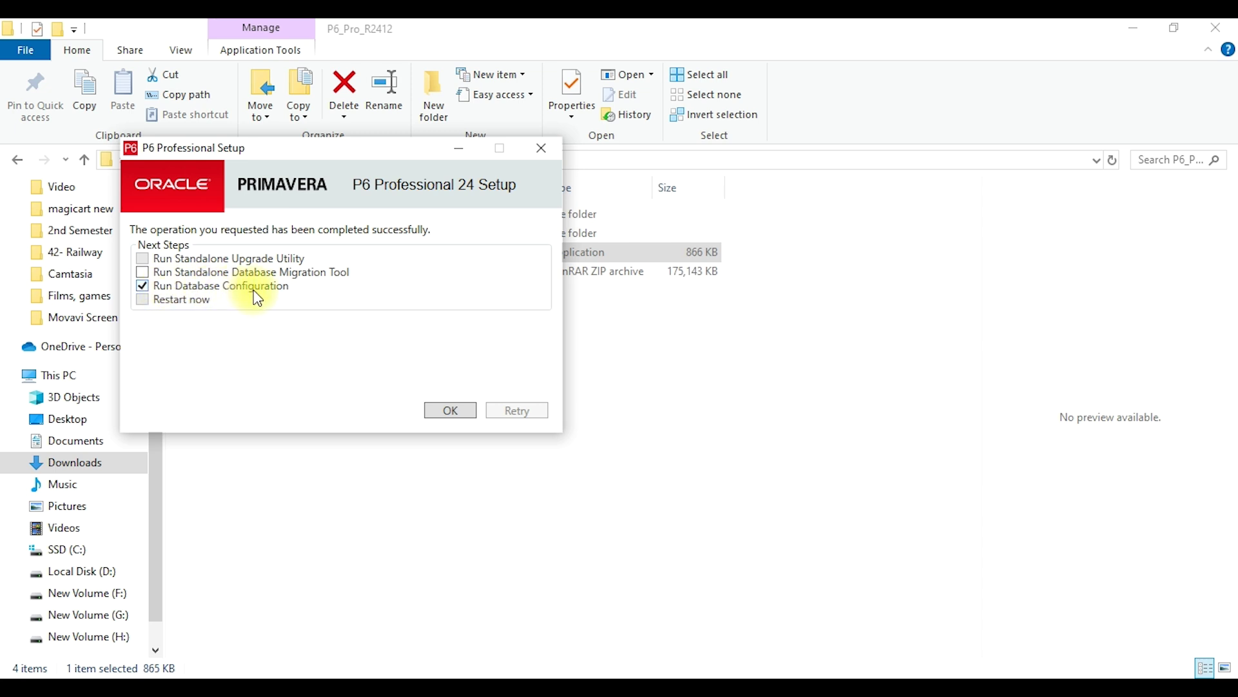
pyautogui.click(458, 411)
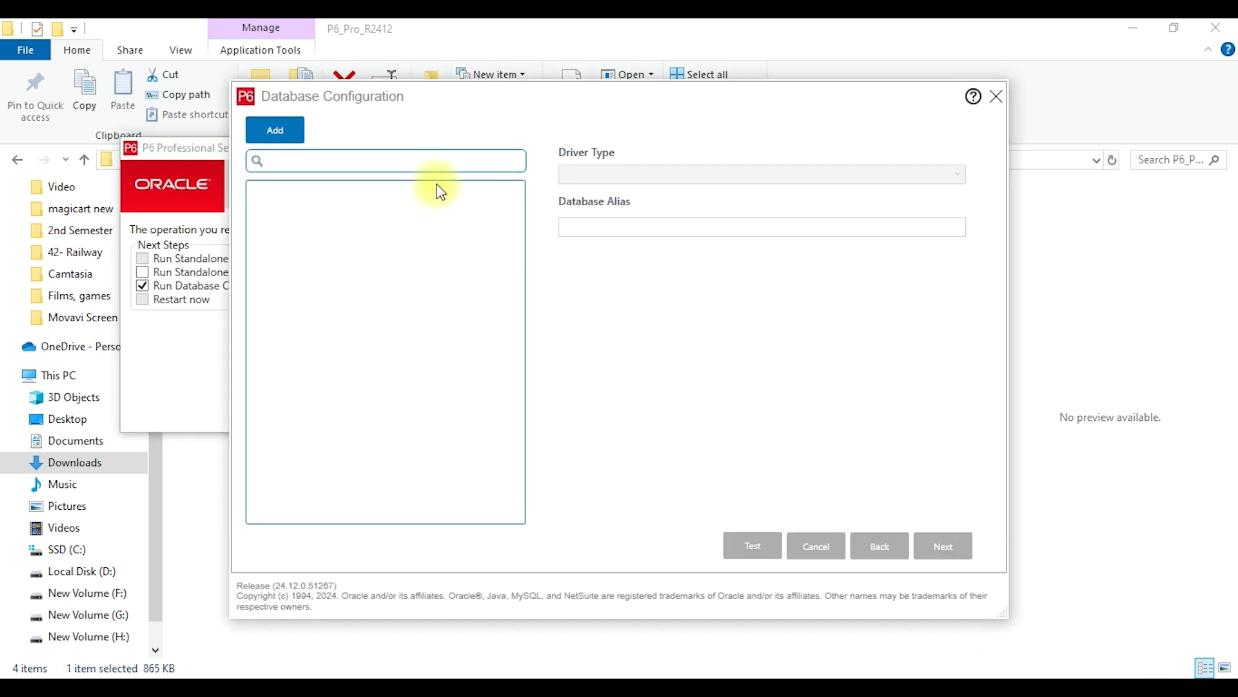
# Add a New_Connection alias using the P6 Professional Standalone (SQLite) driver as a new standalone database.
pyautogui.click(294, 134)
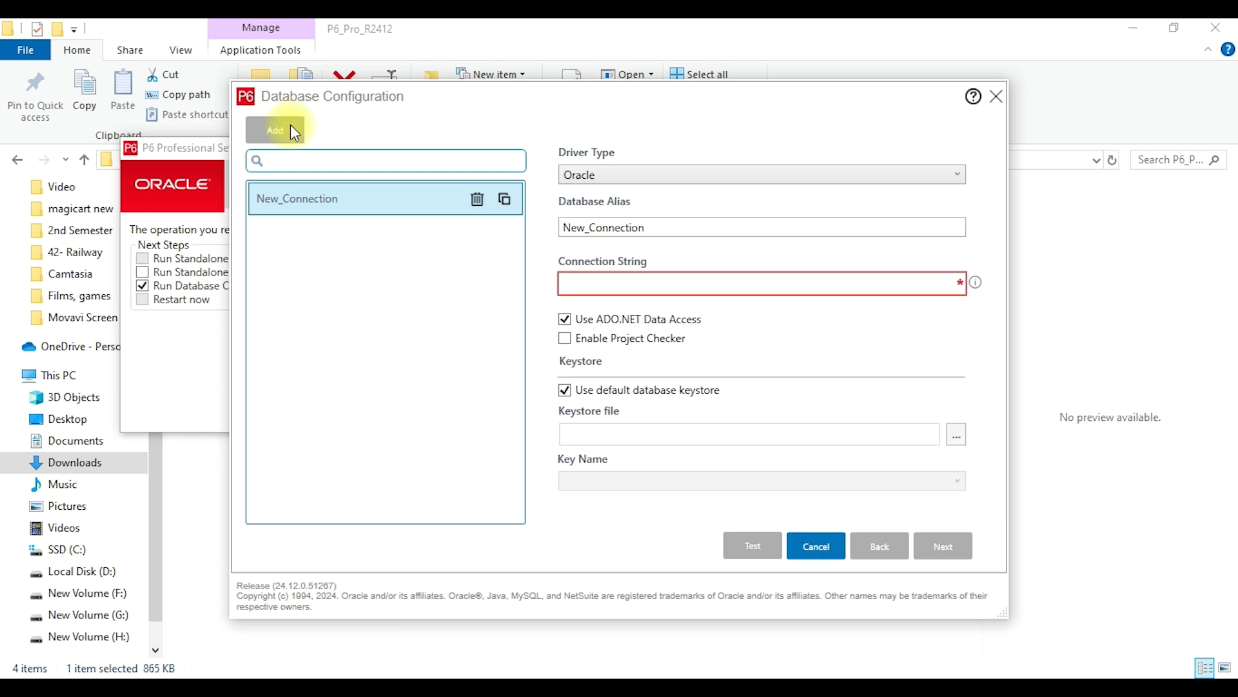
pyautogui.click(633, 173)
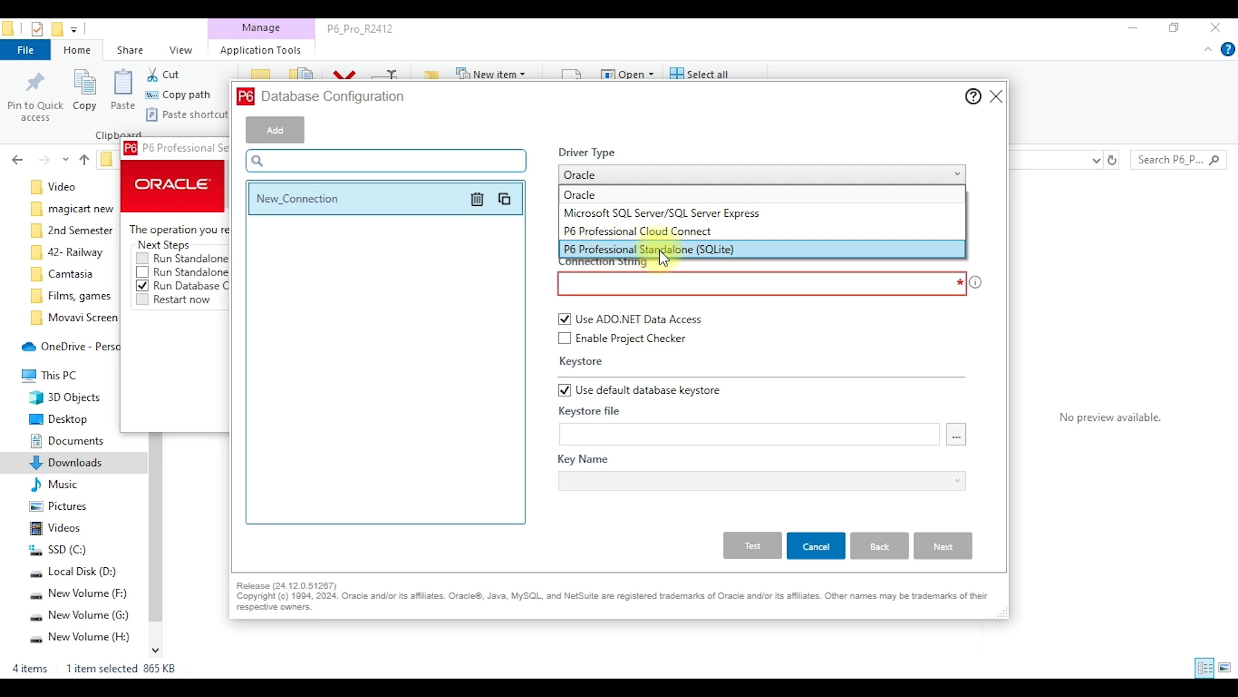
pyautogui.click(771, 252)
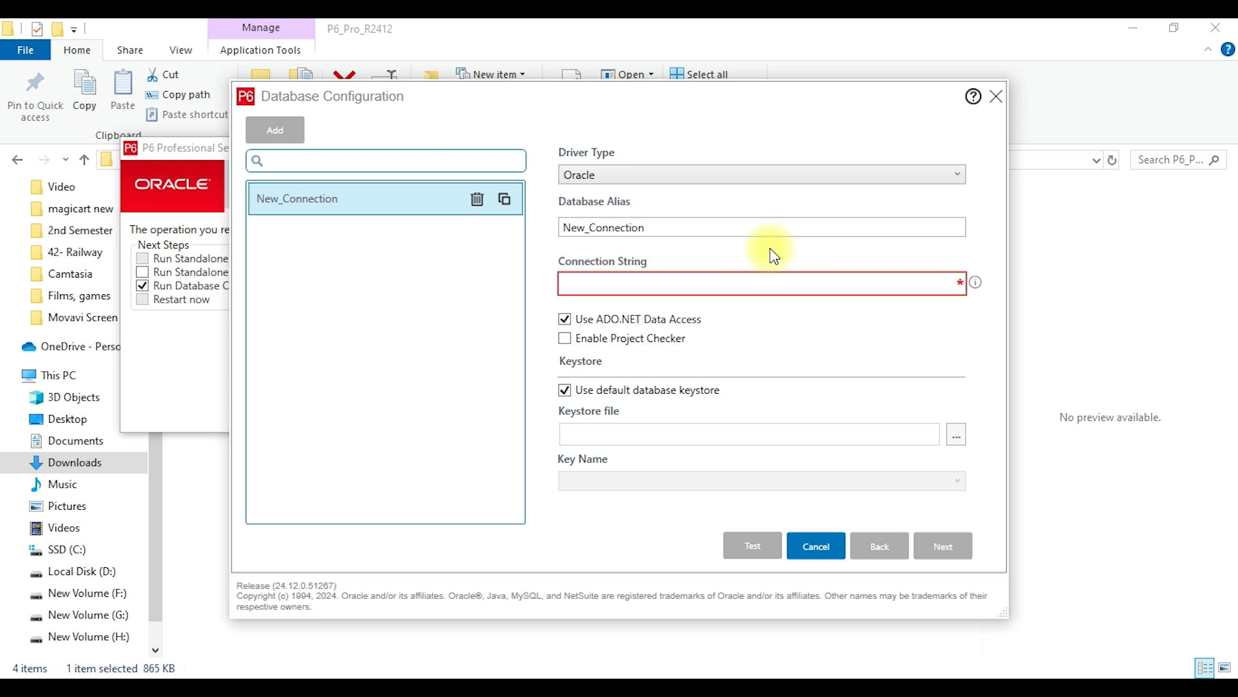
pyautogui.click(684, 231)
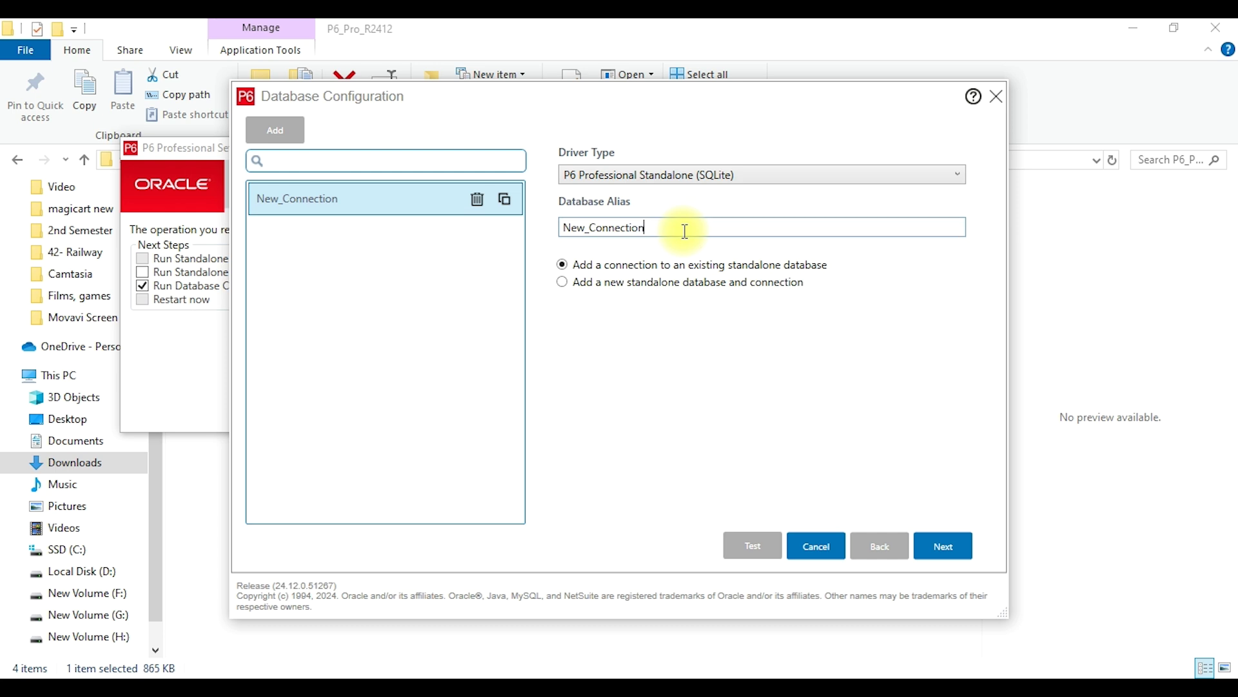
pyautogui.click(606, 286)
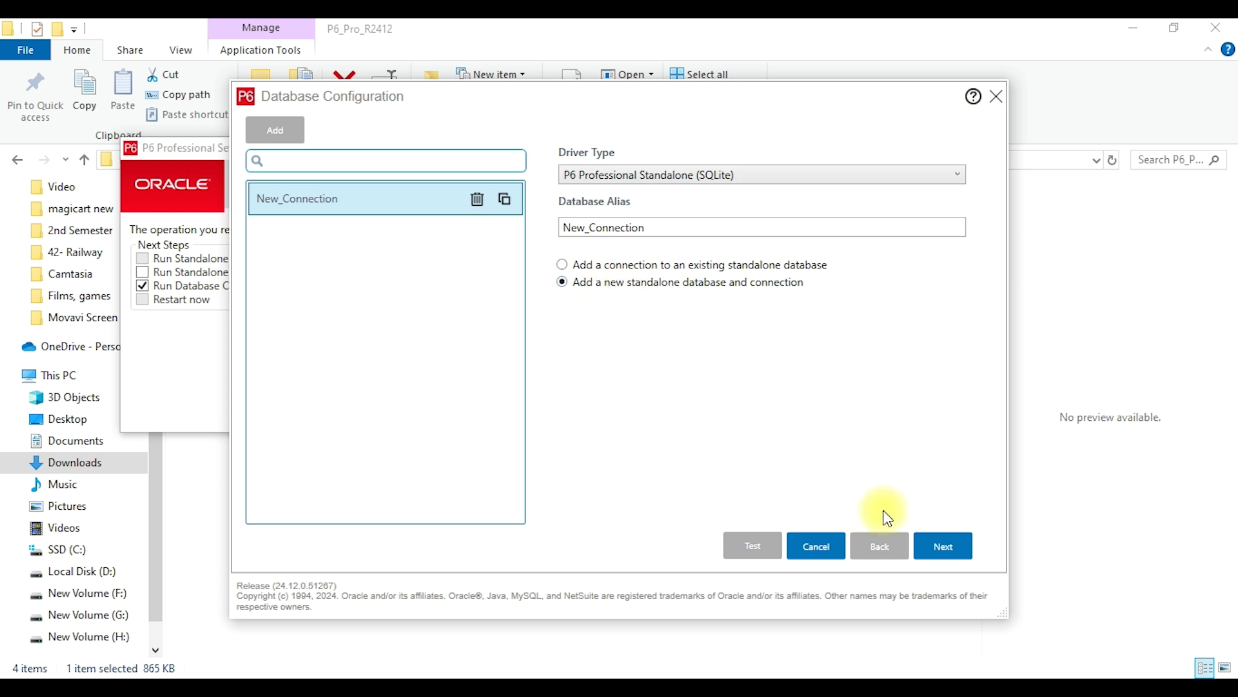
pyautogui.click(945, 548)
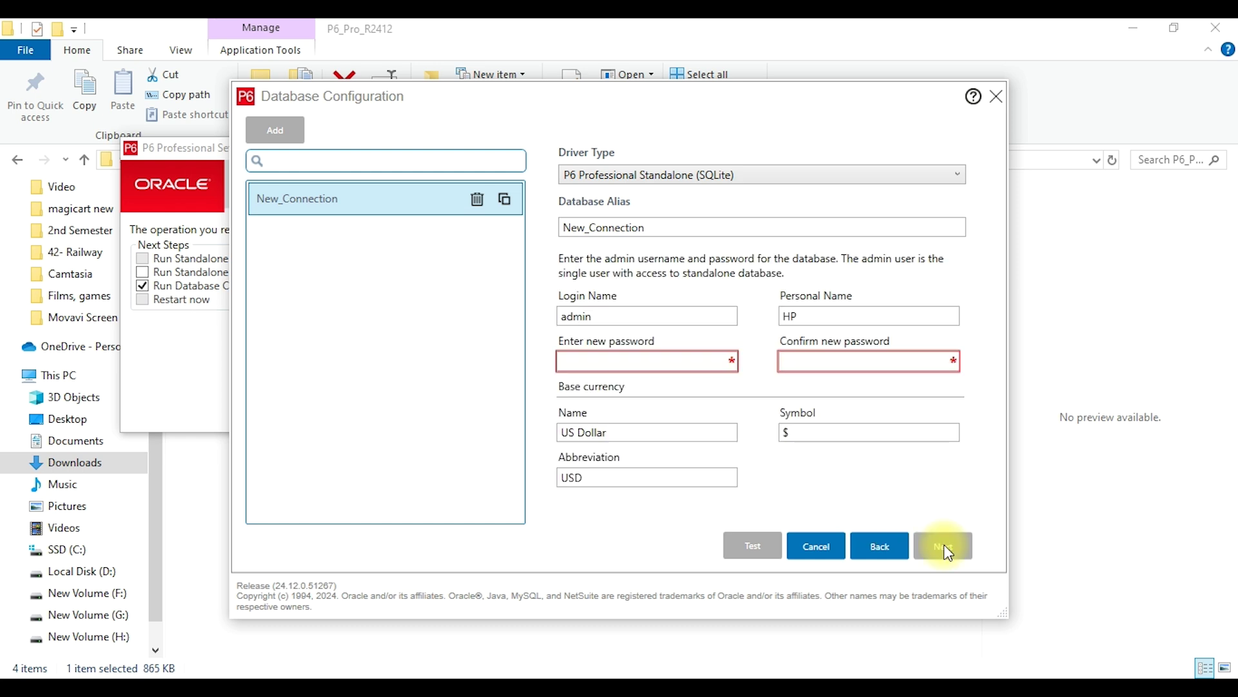
# Enter the admin's personal name, then type and confirm the admin password.
pyautogui.write('Kashif')
pyautogui.click(616, 360)
pyautogui.write('admin')
pyautogui.press('Tab')
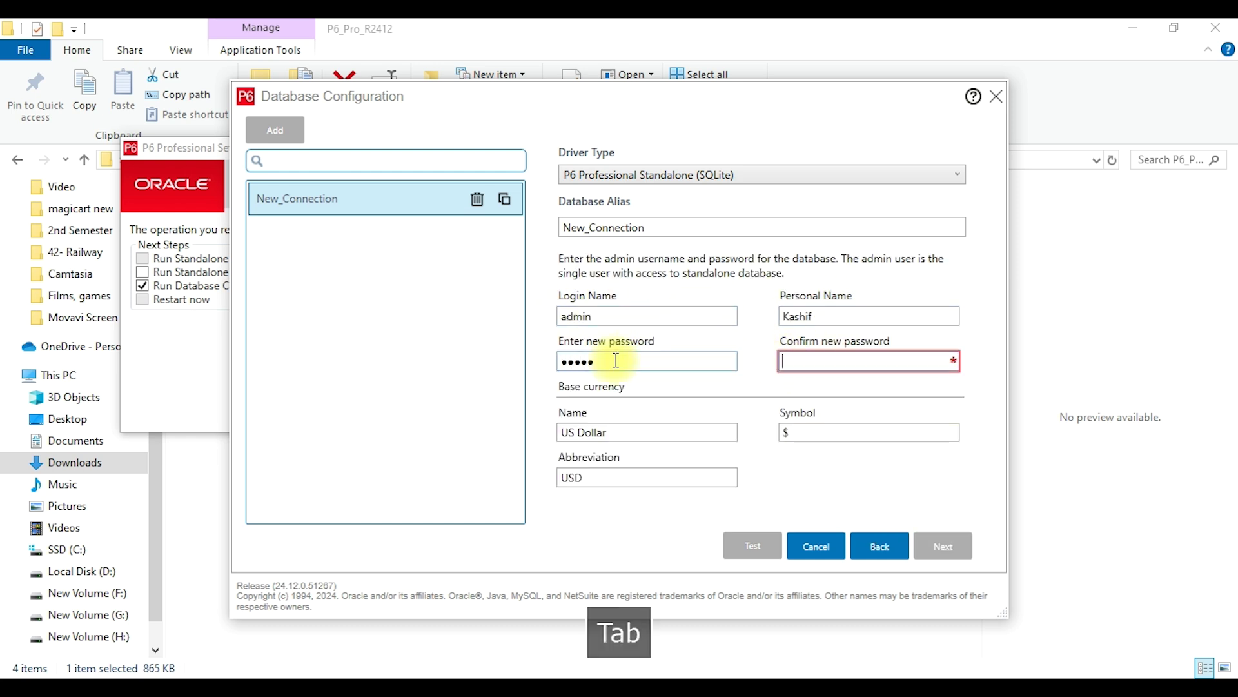
pyautogui.write('admin')
pyautogui.click(638, 428)
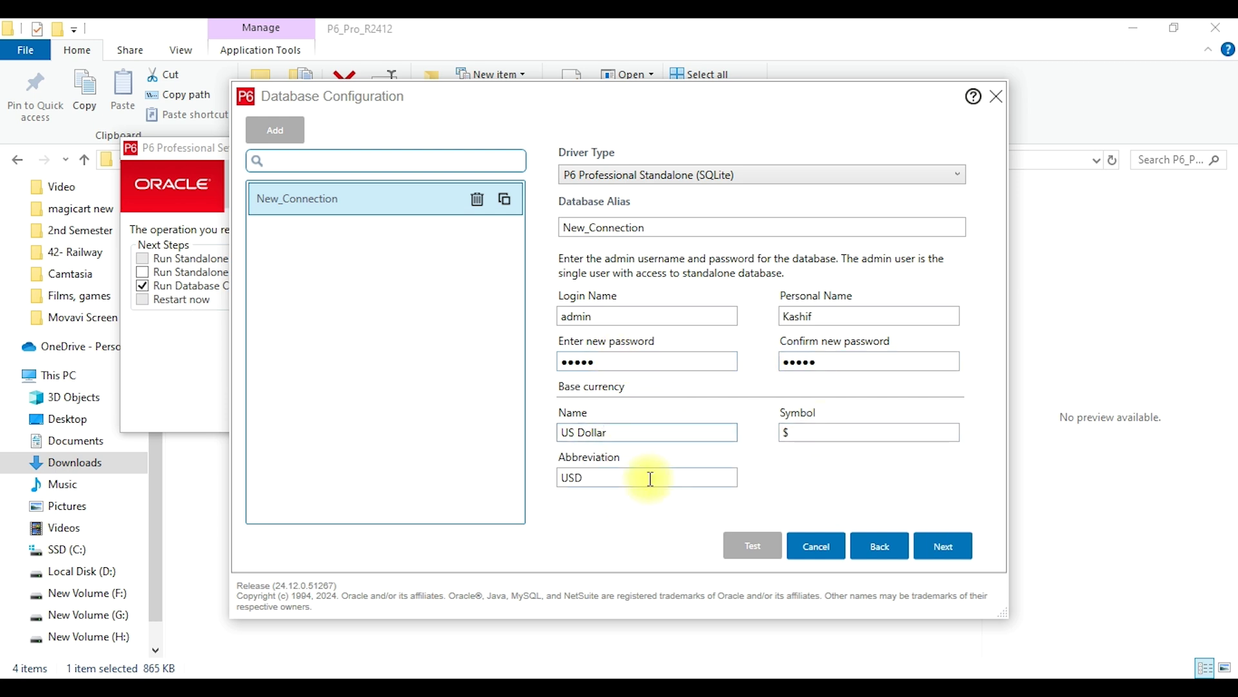
# Keep US Dollar currency, save the database with sample data, and close Database Configuration.
pyautogui.click(949, 556)
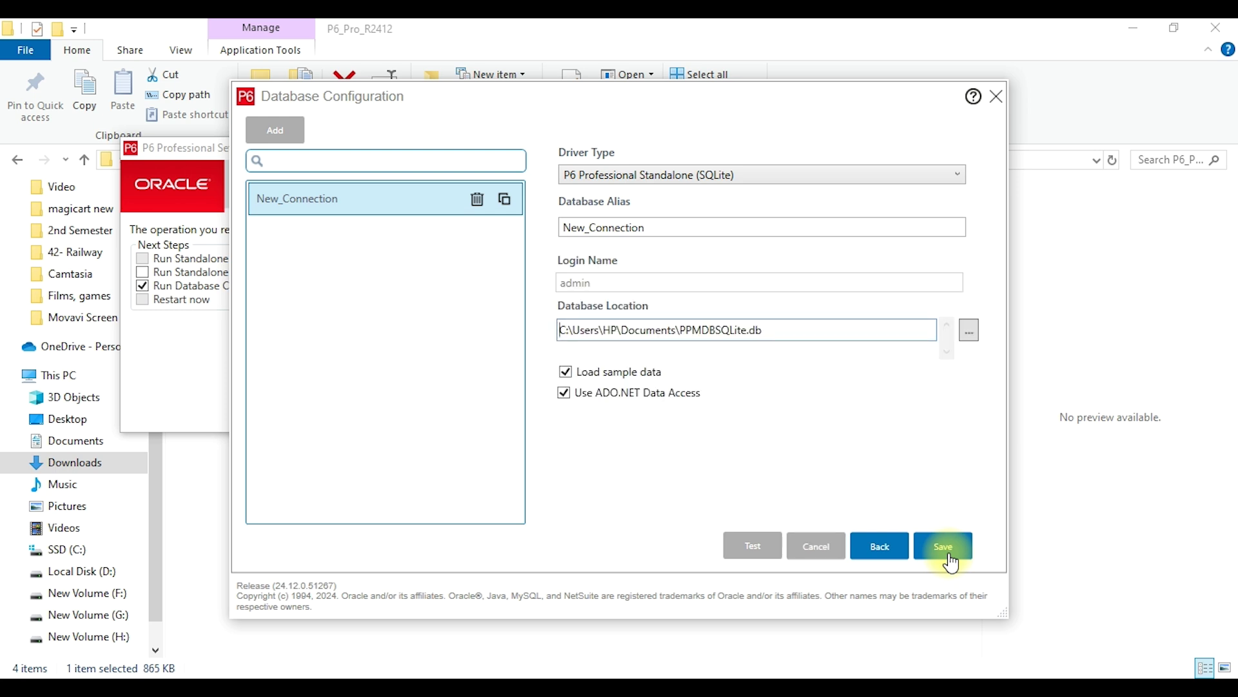
pyautogui.click(950, 561)
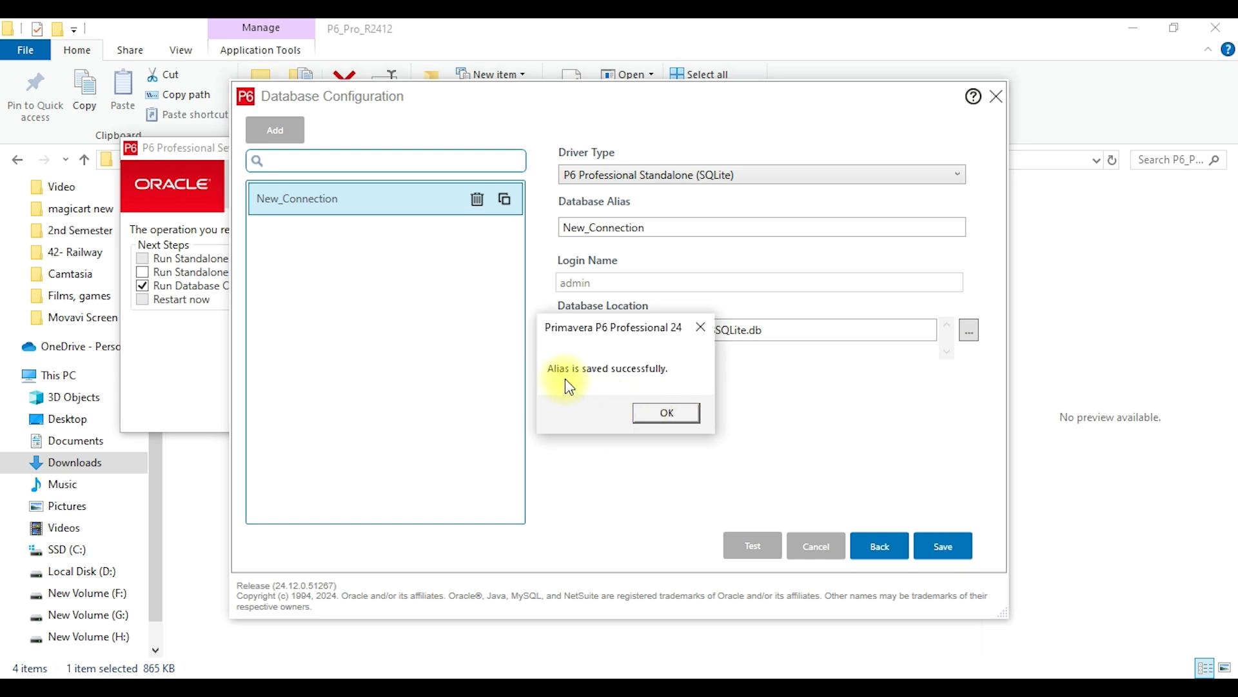
pyautogui.click(692, 415)
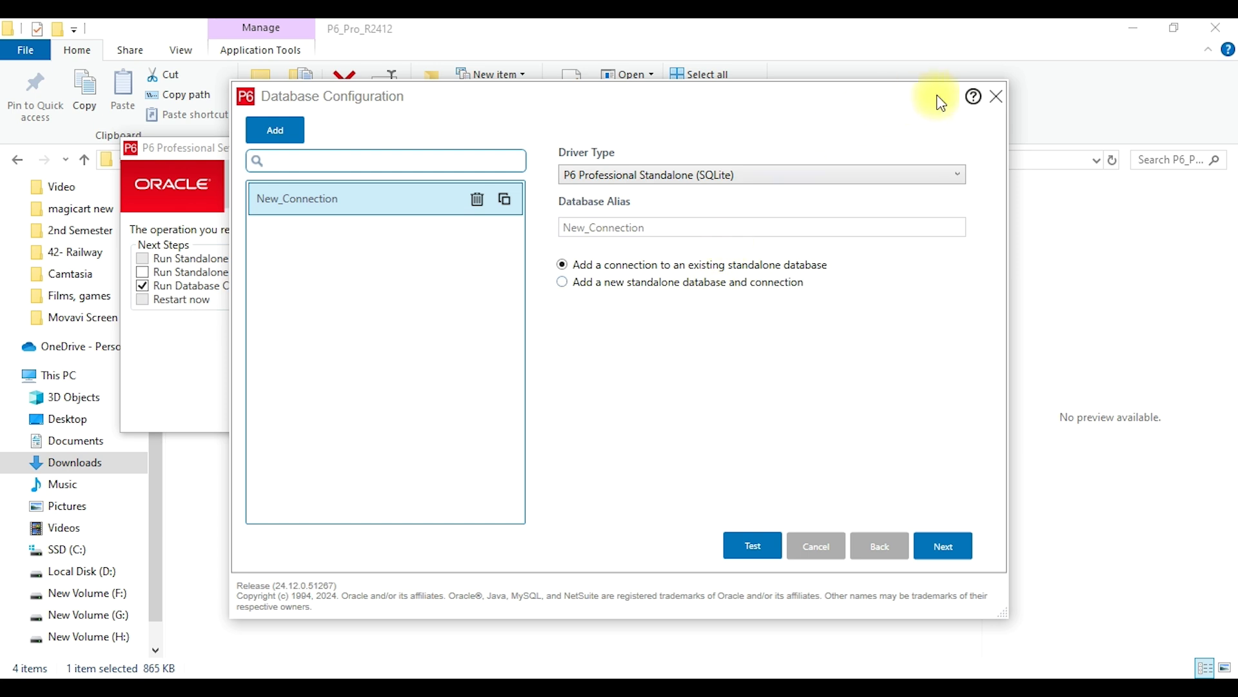
pyautogui.click(997, 99)
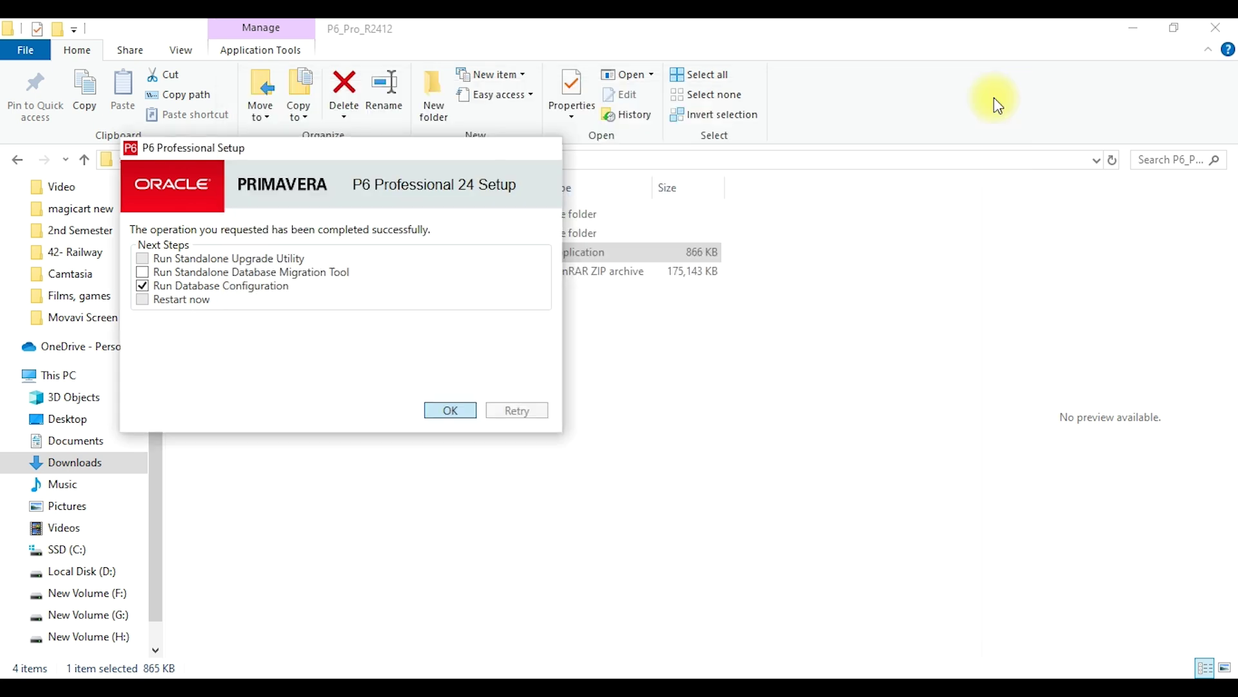
# Launch P6 Professional 24 (x64) from the Start menu's recently added apps.
pyautogui.click(488, 344)
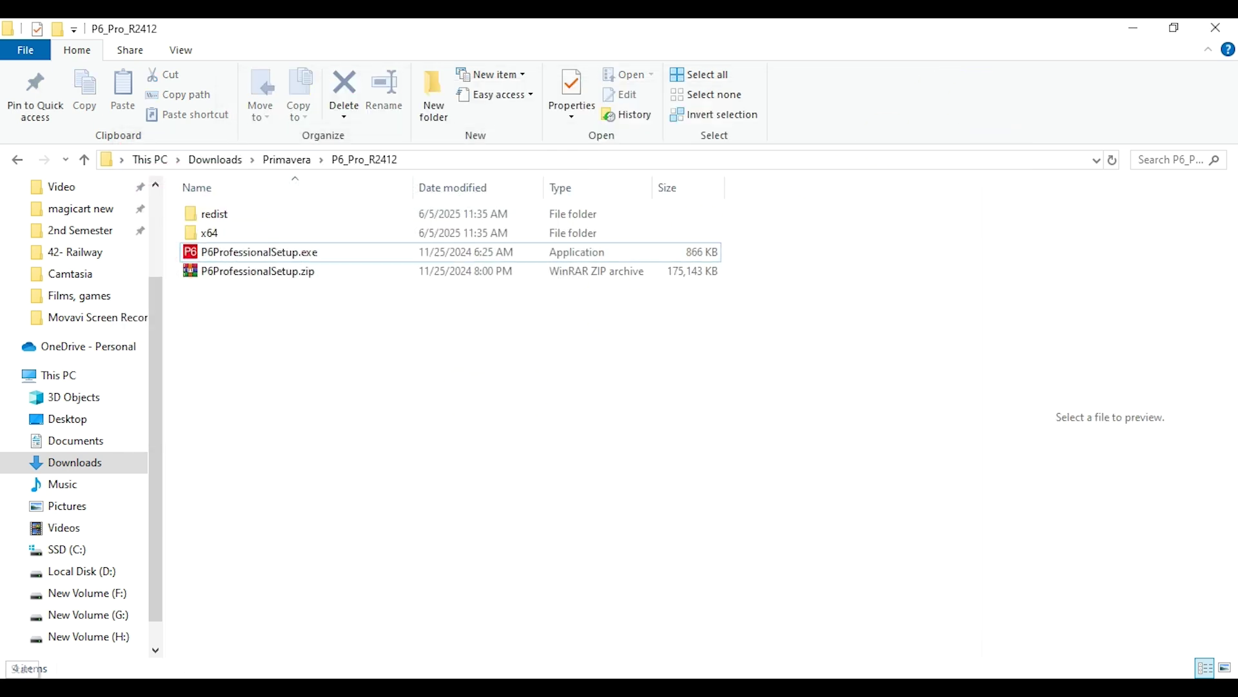
pyautogui.click(19, 690)
pyautogui.click(20, 687)
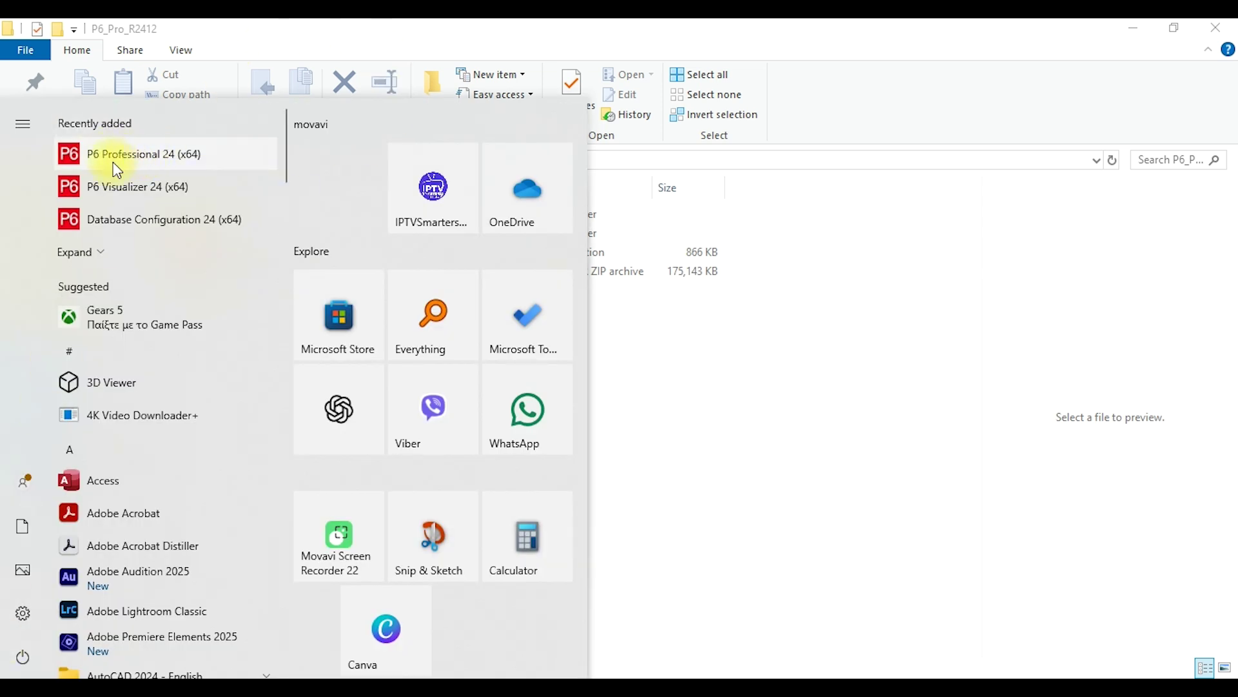
pyautogui.click(215, 161)
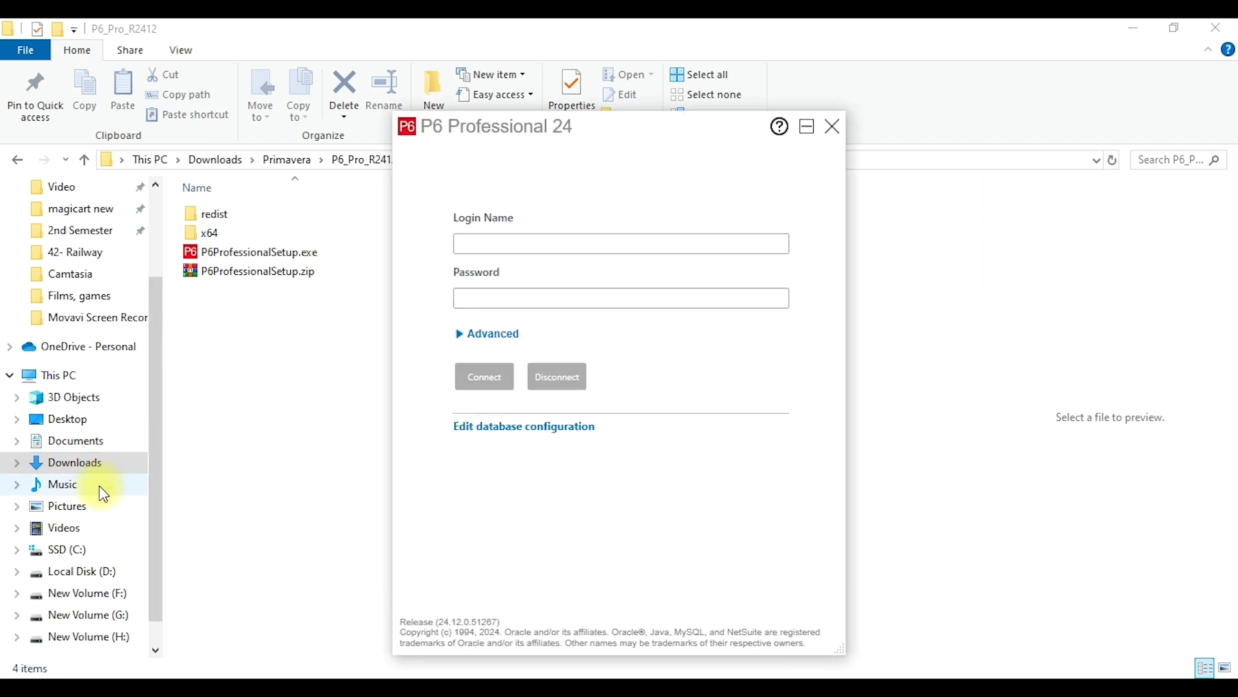
# Log in with the admin account and password, then dismiss the industry-not-selected warning.
pyautogui.click(525, 243)
pyautogui.write('admin')
pyautogui.press('Tab')
pyautogui.write('admin')
pyautogui.click(485, 387)
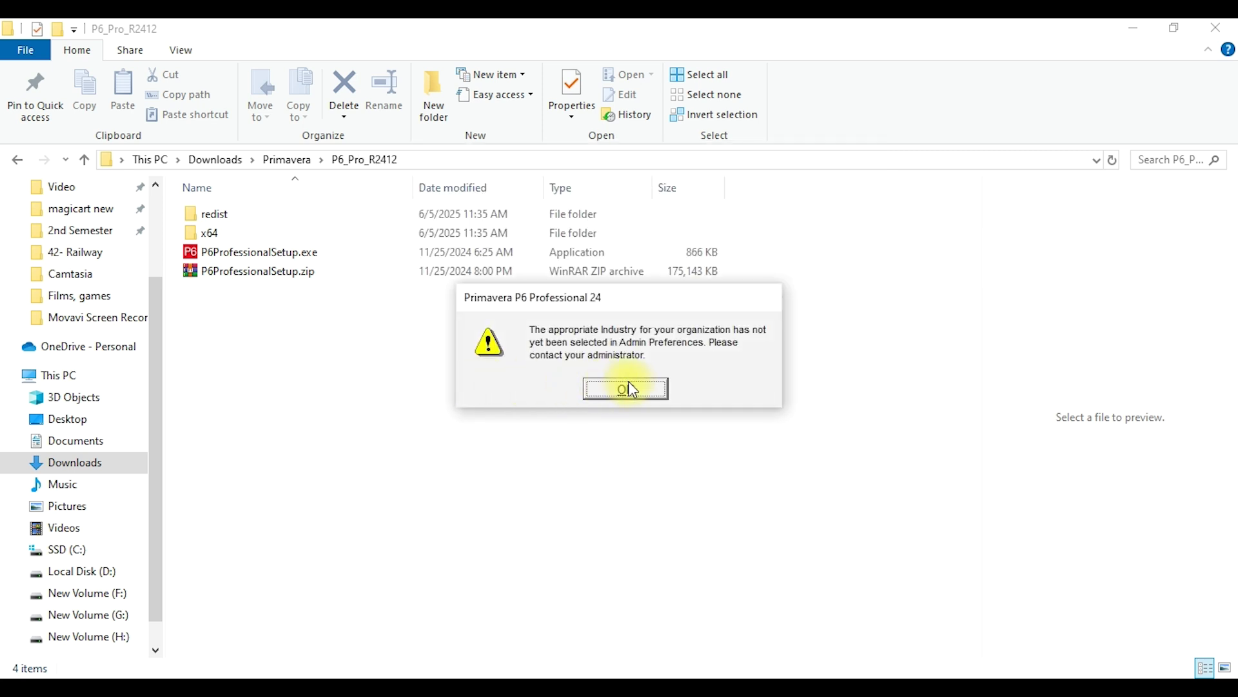
pyautogui.click(635, 389)
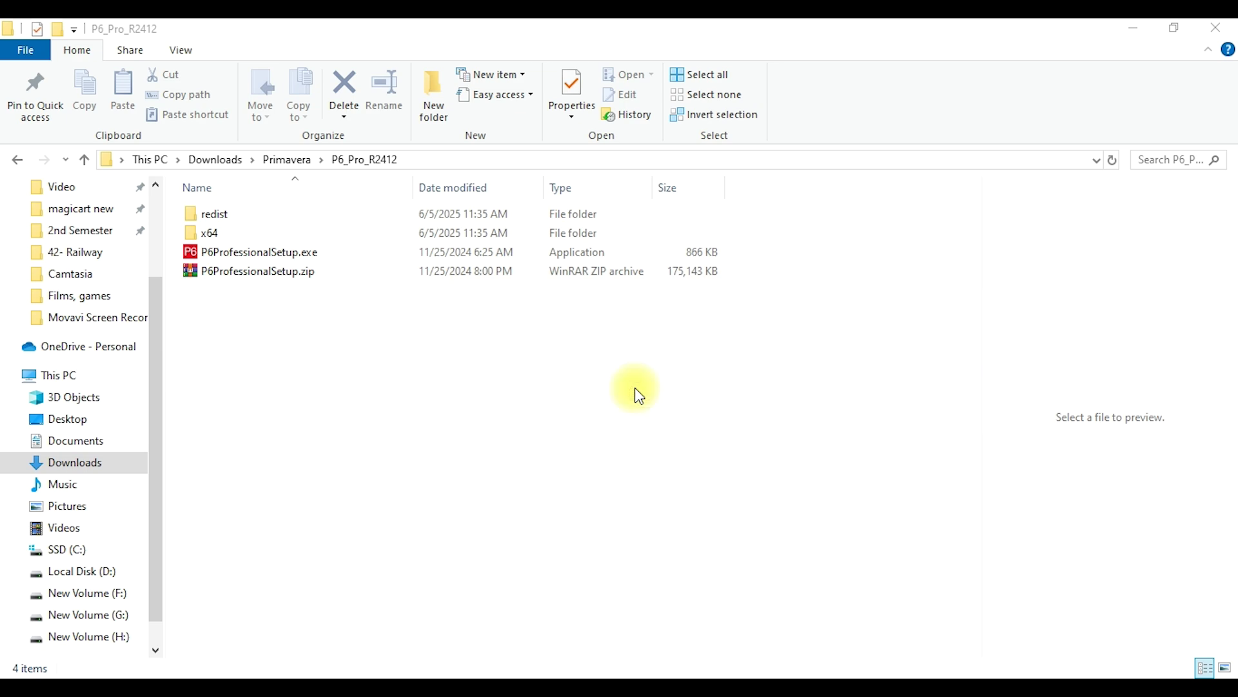